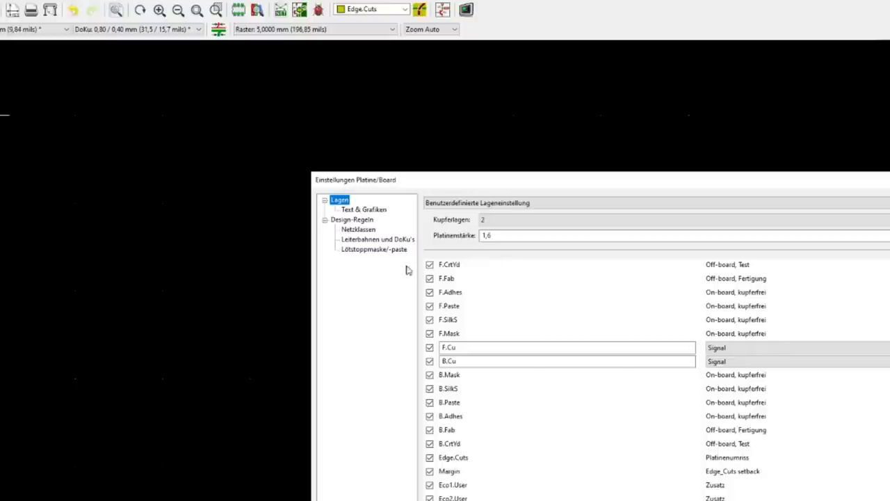
Set the solder mask clearance in the board's design rules to 0 mm
left_click(369, 249)
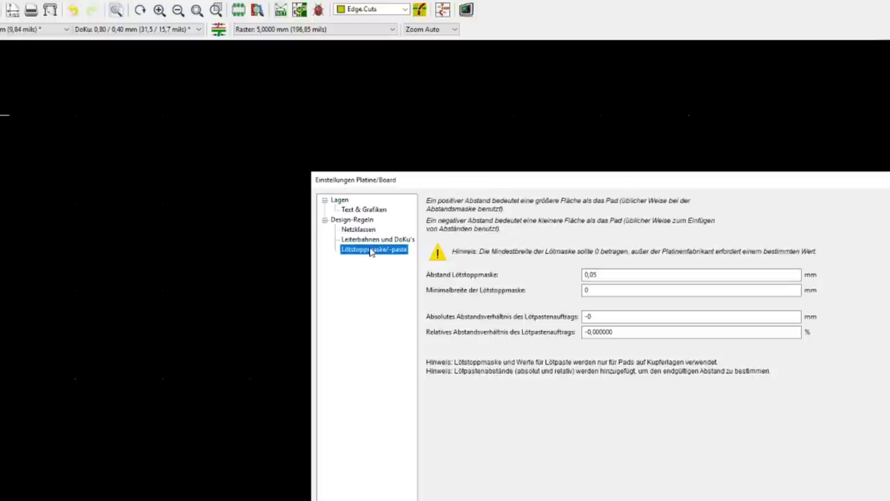
left_click(651, 274)
left_click_drag(598, 274, 593, 274)
type("0")
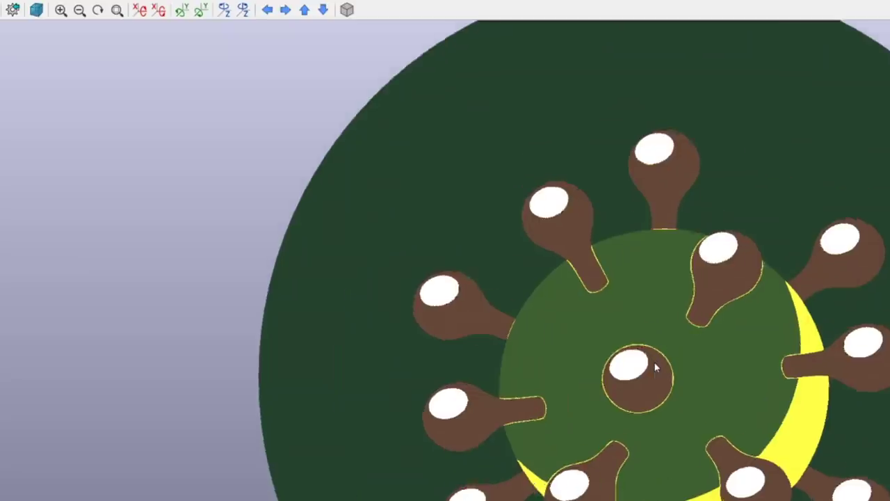
Examine the copper, solder mask and silkscreen areas of the round board in the 3D preview
scroll(654, 363, "up", 1)
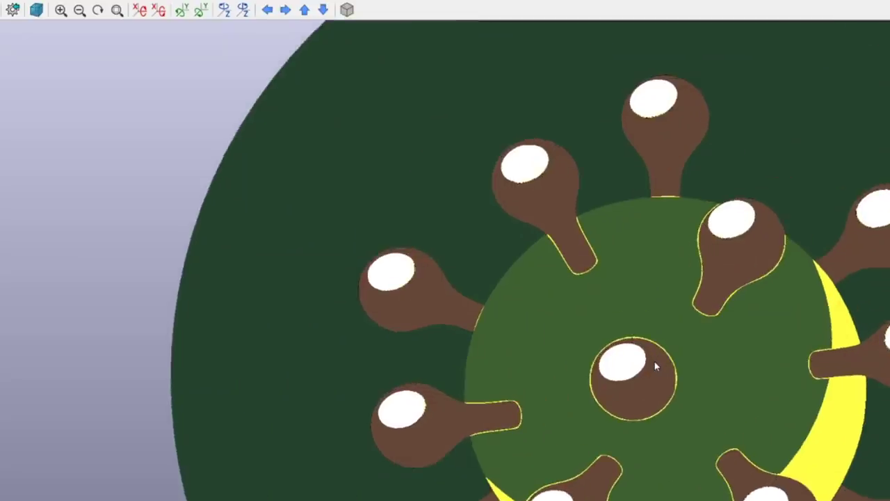
left_click_drag(702, 348, 719, 288)
scroll(717, 294, "down", 1)
scroll(719, 298, "down", 3)
left_click_drag(791, 369, 724, 360)
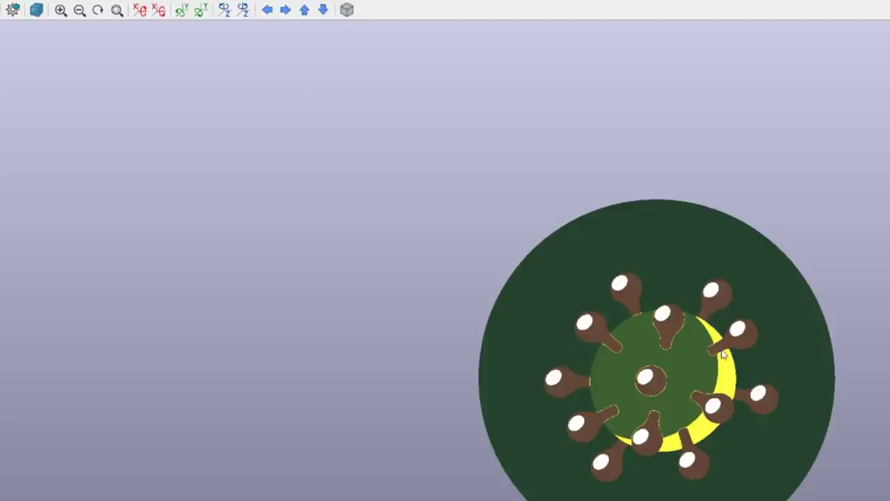
left_click_drag(662, 451, 628, 411)
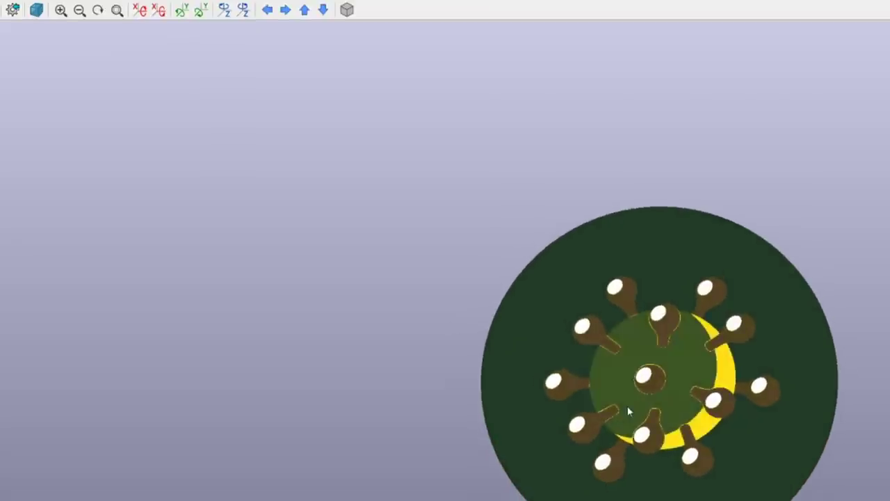
Change the exposed copper's colour in the 3D board preview to a silvery white and check the result
left_click(12, 9)
mouse_move(93, 53)
left_click_drag(671, 452, 736, 421)
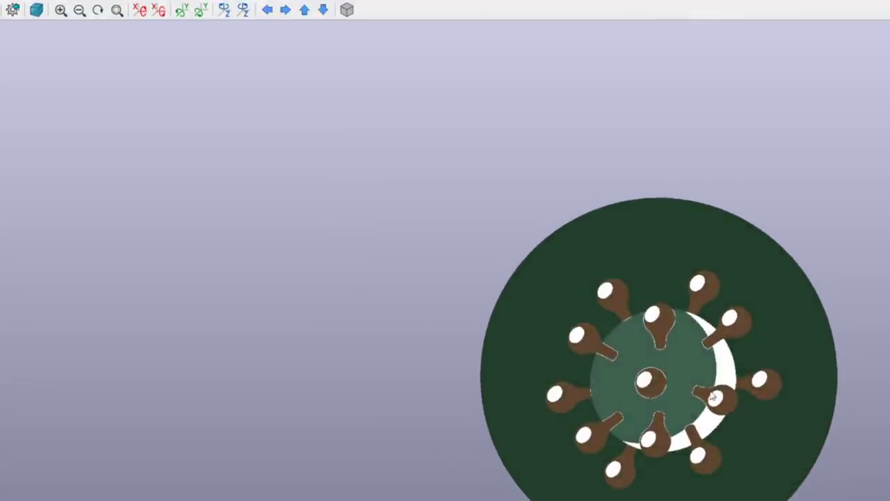
scroll(709, 391, "up", 3)
mouse_move(656, 378)
left_mouse_down()
mouse_move(665, 422)
mouse_move(834, 491)
mouse_move(721, 443)
mouse_move(648, 353)
mouse_move(748, 396)
left_mouse_up()
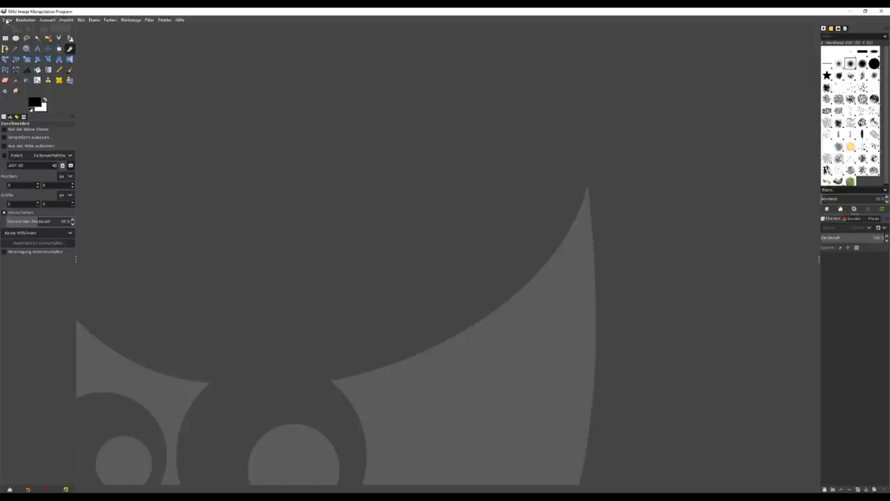
Switch to GIMP and open the image SARS-CoV-2_without_background.png
left_click(7, 19)
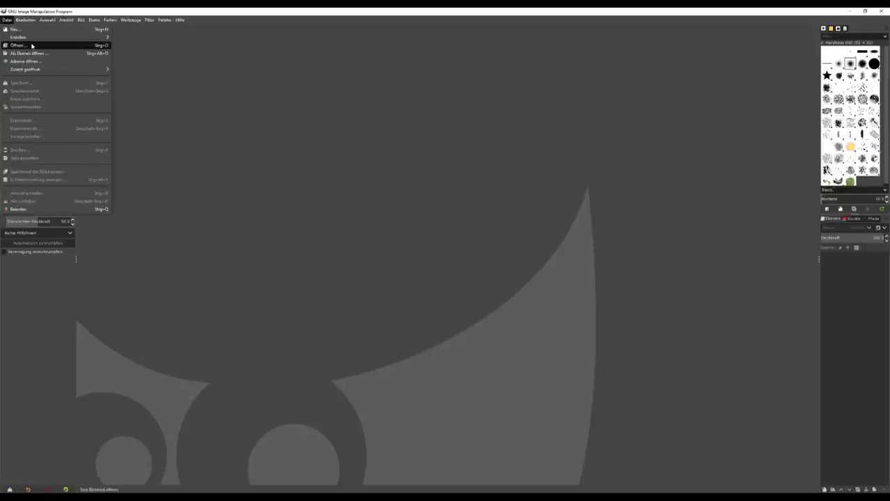
left_click(31, 45)
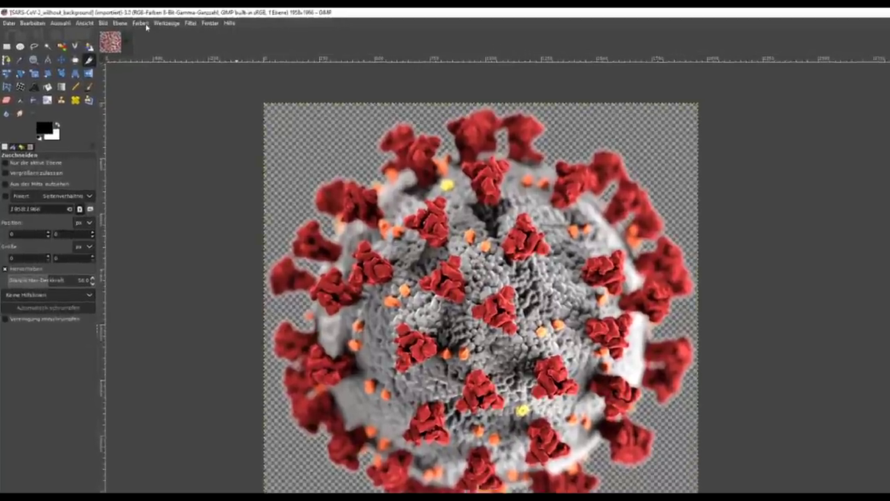
Try converting the image to indexed colours with an optimal palette of at most 5 colours and no dithering
left_click(145, 24)
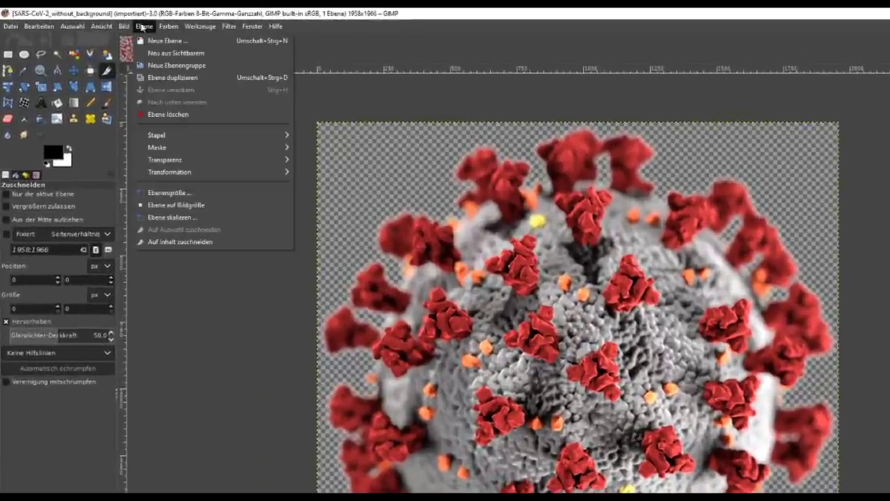
mouse_move(124, 27)
mouse_move(146, 62)
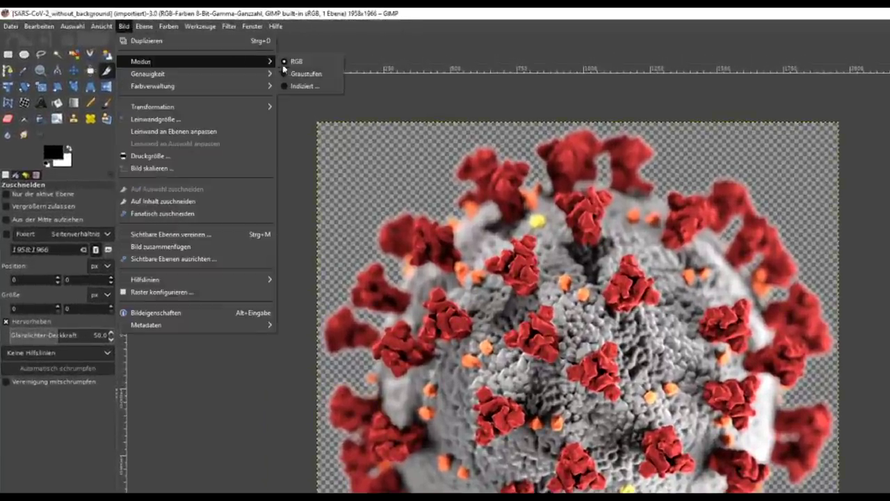
left_click(301, 88)
left_click(633, 336)
left_click_drag(701, 350, 607, 350)
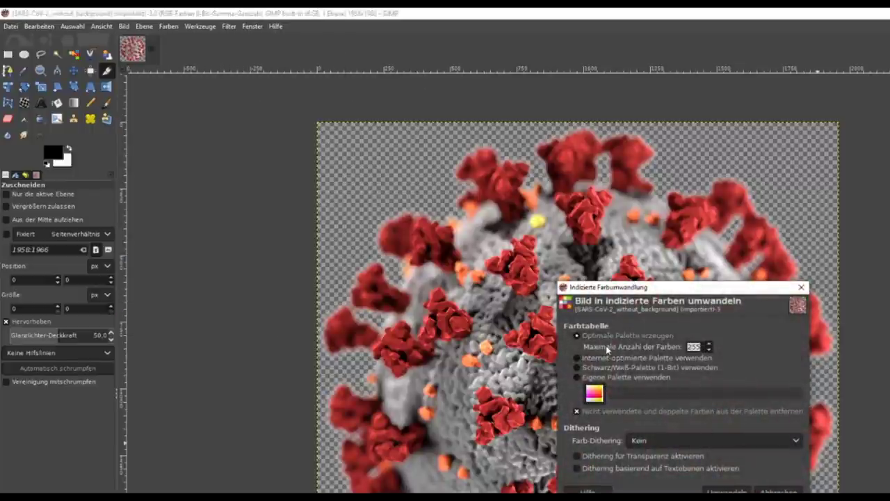
type("5")
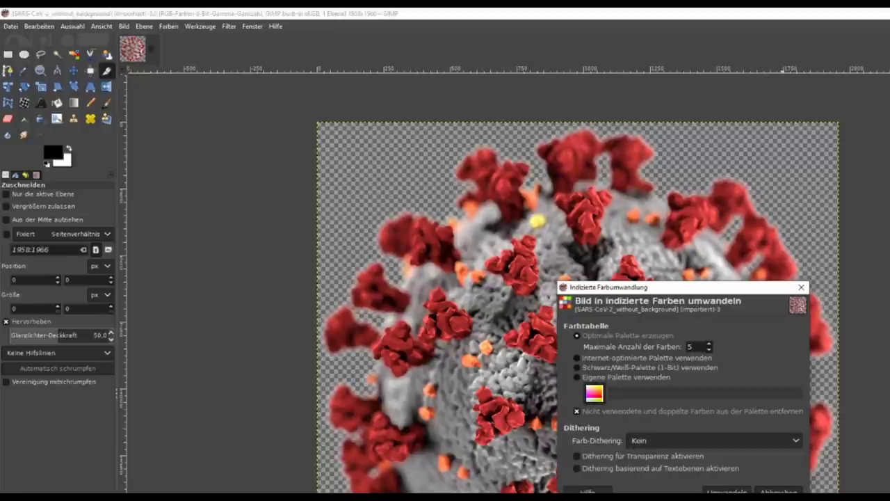
left_click(727, 491)
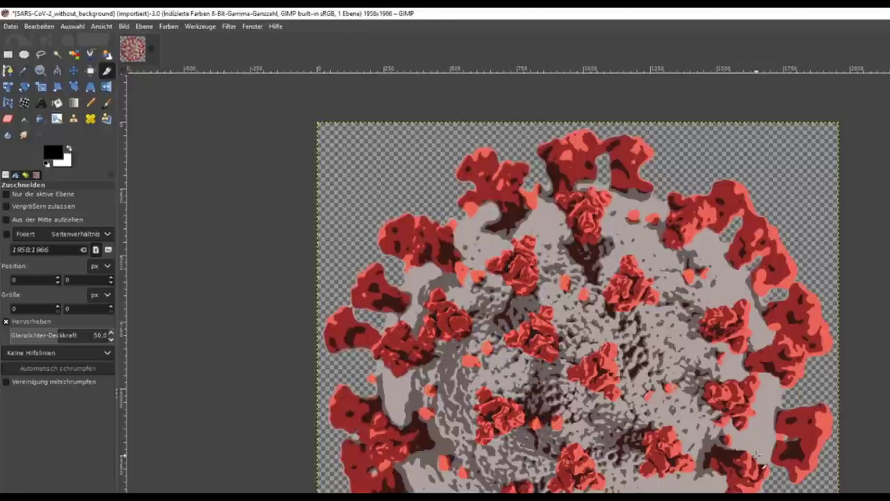
scroll(578, 307, "up", 1)
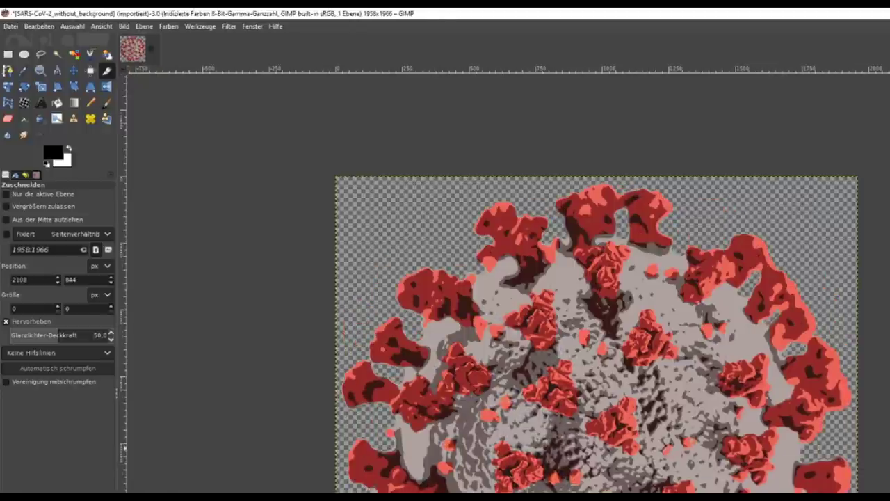
key("ctrl+z")
Try converting the image to indexed colours again with a maximum of 4 colours
left_click(124, 27)
mouse_move(193, 64)
left_click(309, 86)
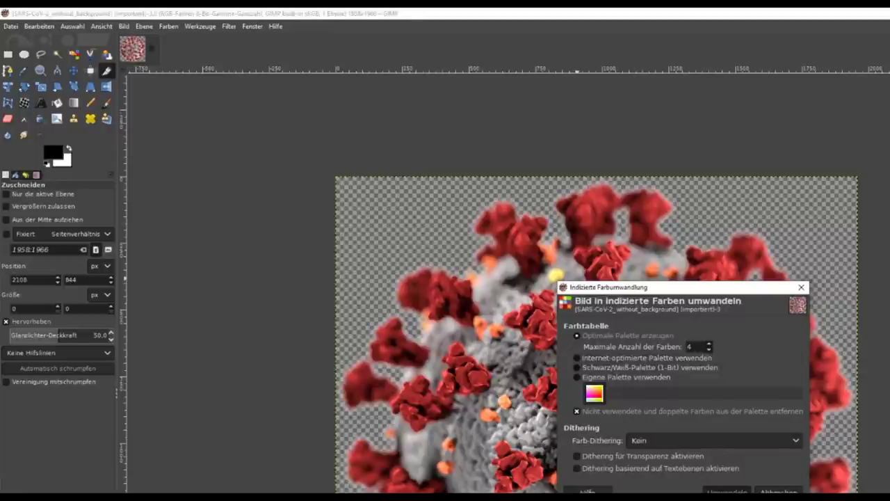
left_click(727, 492)
key("ctrl+z")
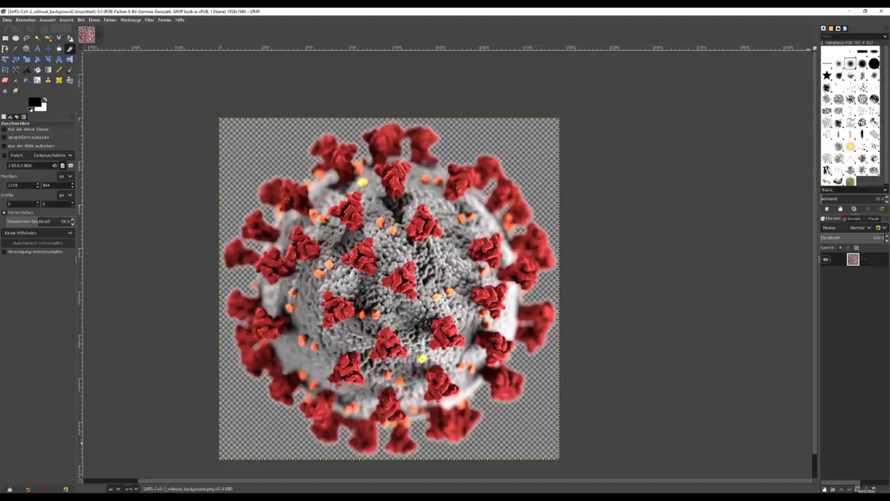
Duplicate the virus image layer and hide the original layer
left_click(860, 489)
left_click(826, 273)
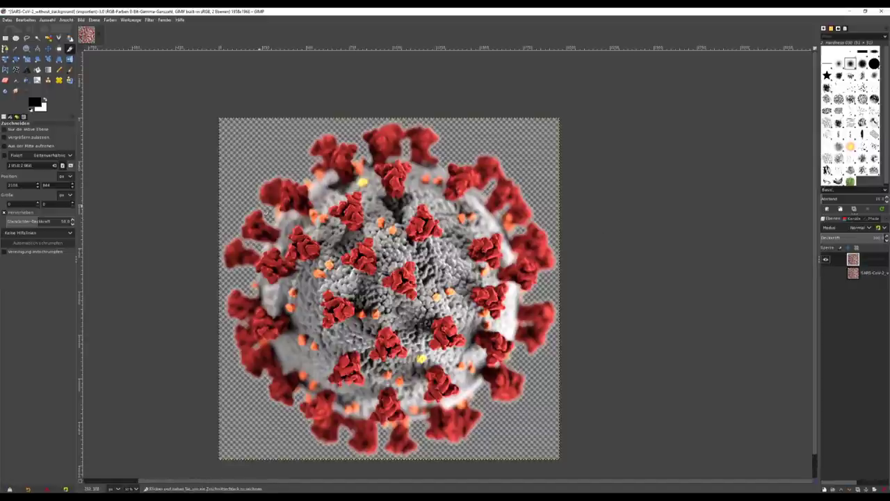
Select the yellow and light orange spots by colour on the duplicated layer
left_click(48, 37)
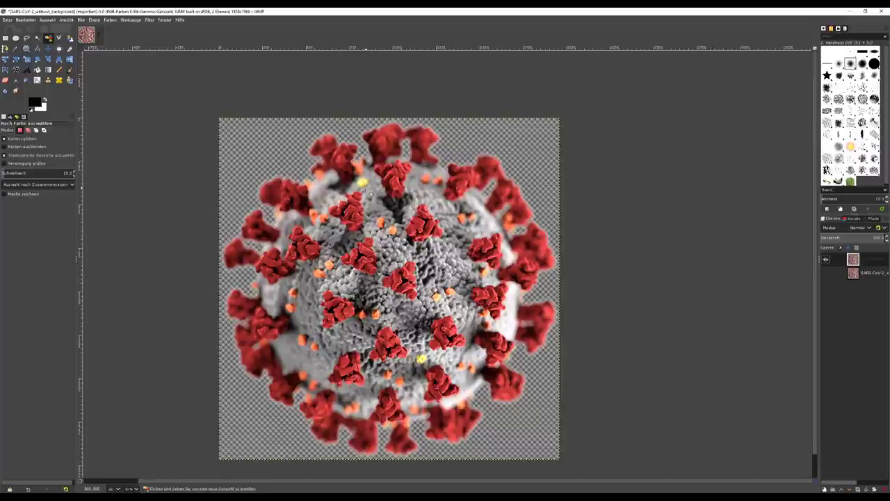
mouse_move(364, 182)
left_mouse_down()
mouse_move(383, 200)
mouse_move(370, 196)
left_mouse_up()
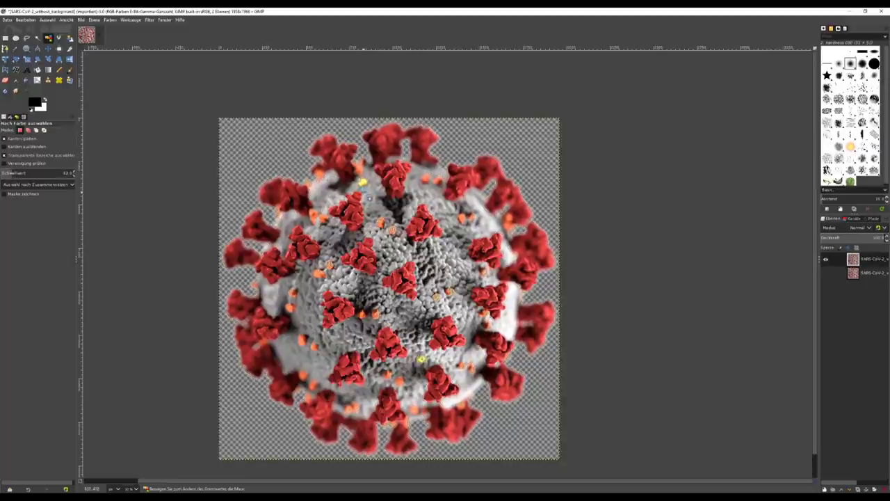
left_click_drag(370, 199, 371, 202)
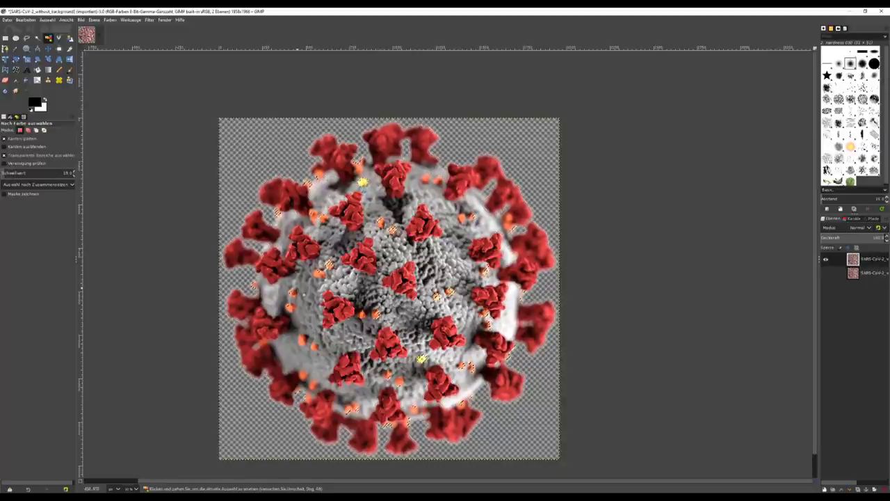
Set the foreground colour to light grey by raising its lightness
left_click(35, 103)
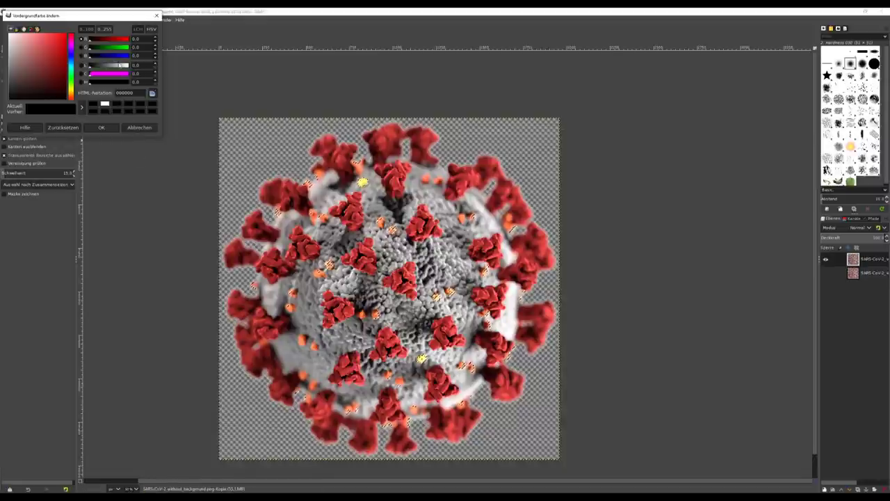
left_click(119, 65)
left_click(101, 127)
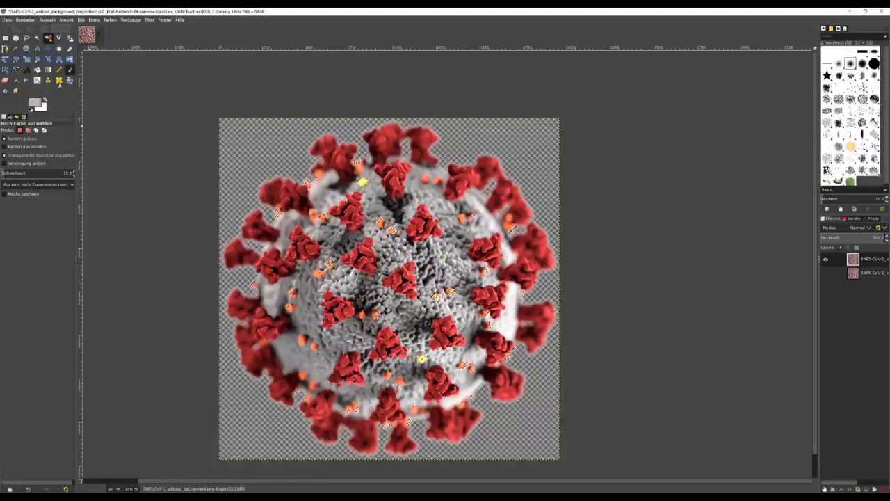
Paint the selected spots light grey using a very large Paintbrush with the Hardness 100 brush
left_click(70, 70)
left_click(39, 168)
left_click_drag(39, 168, 25, 168)
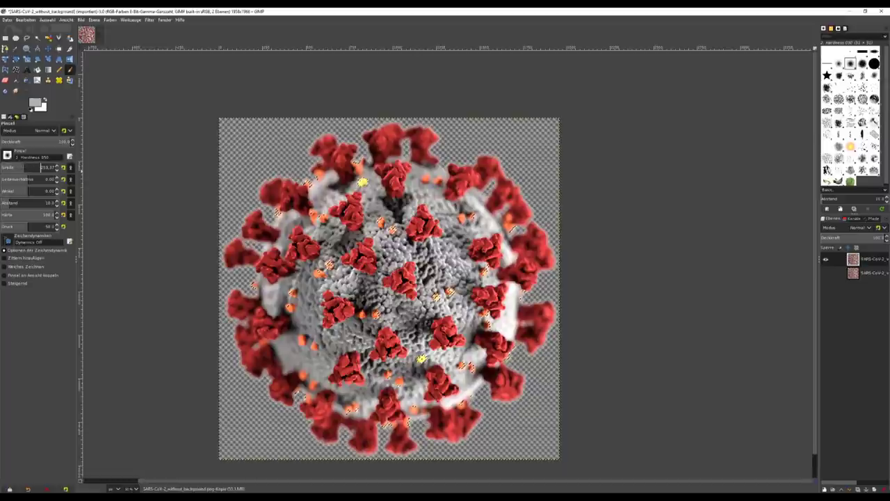
left_click(7, 155)
left_click(37, 175)
left_click(376, 236)
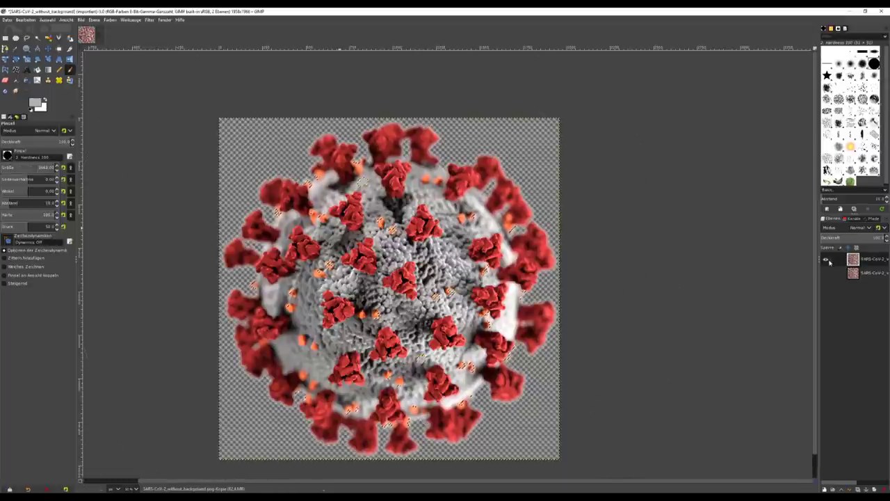
Delete everything outside the grey spots from the duplicated layer and show the original image layer again
left_click(828, 260)
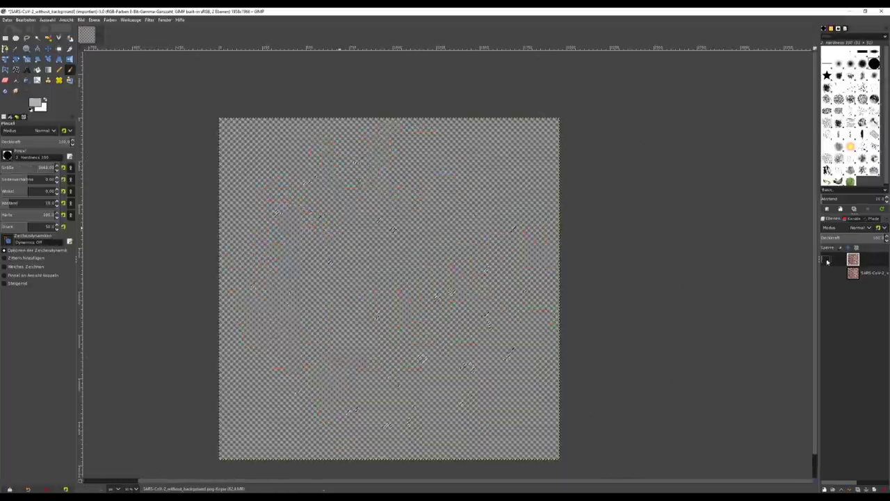
key("Delete")
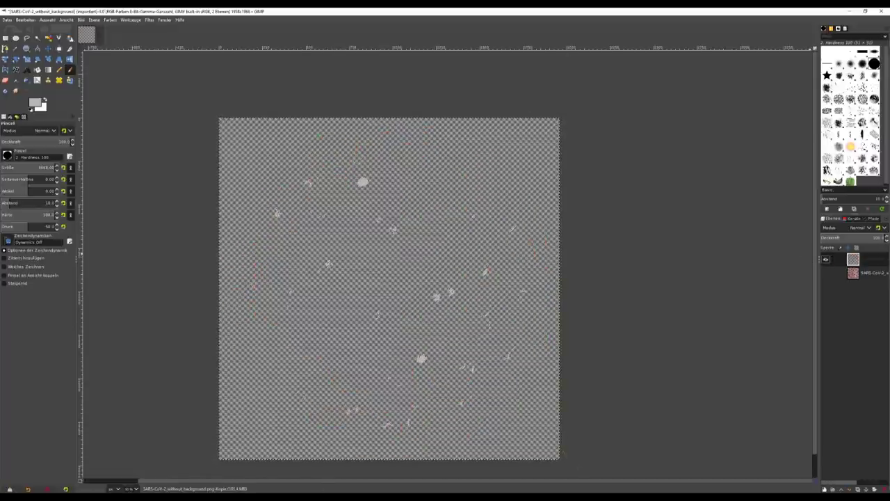
left_click(825, 271)
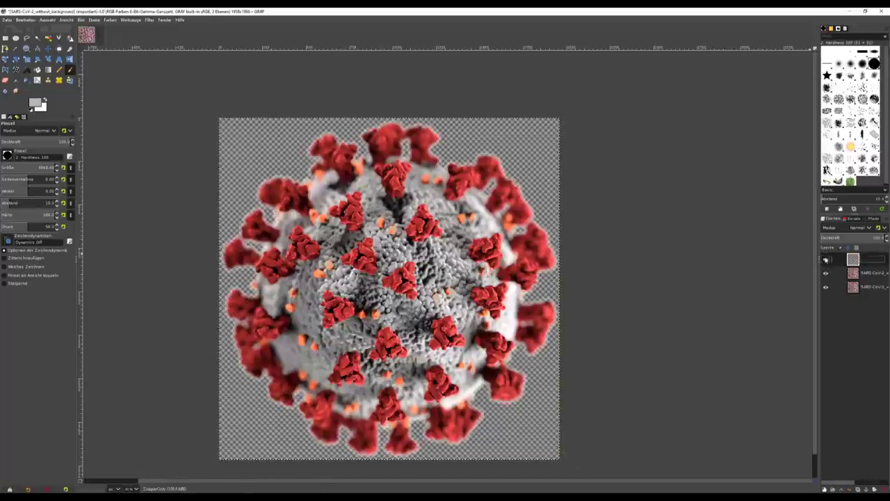
Hide the CopperOnly layer, isolate the orange spots in white on the new image copy, and show CopperOnly again
left_click(826, 259)
left_click(863, 275)
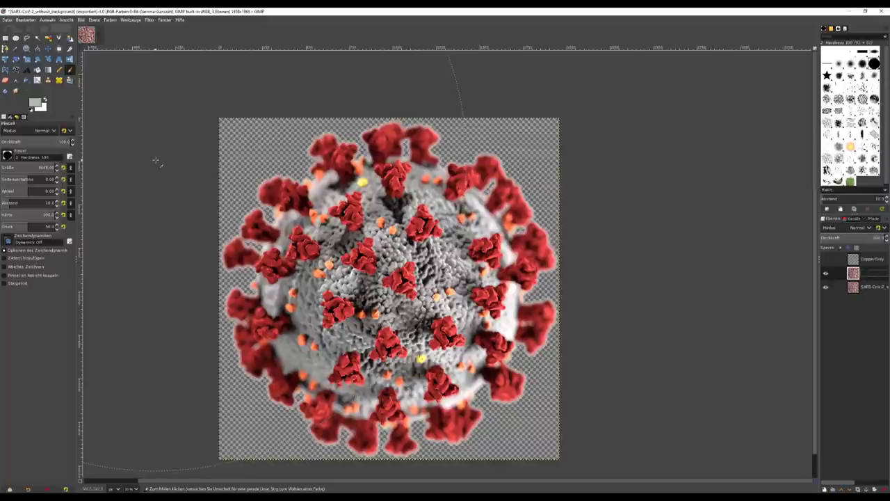
key("shift+o")
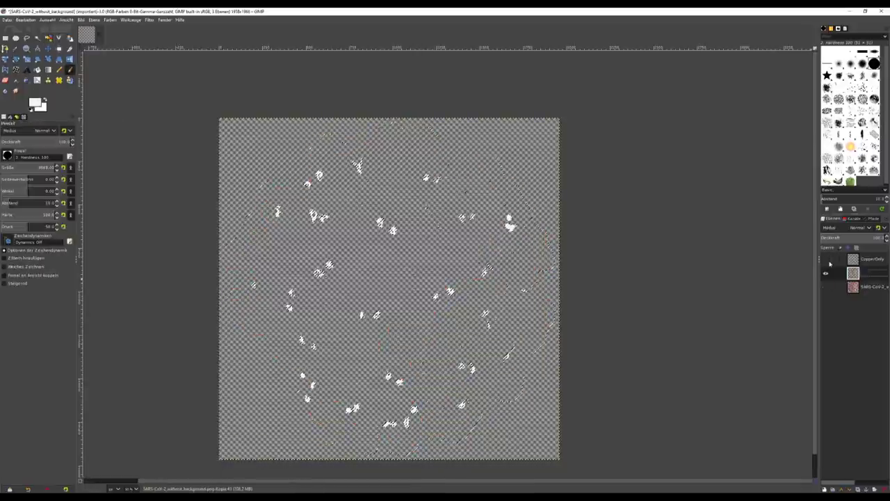
left_click(826, 259)
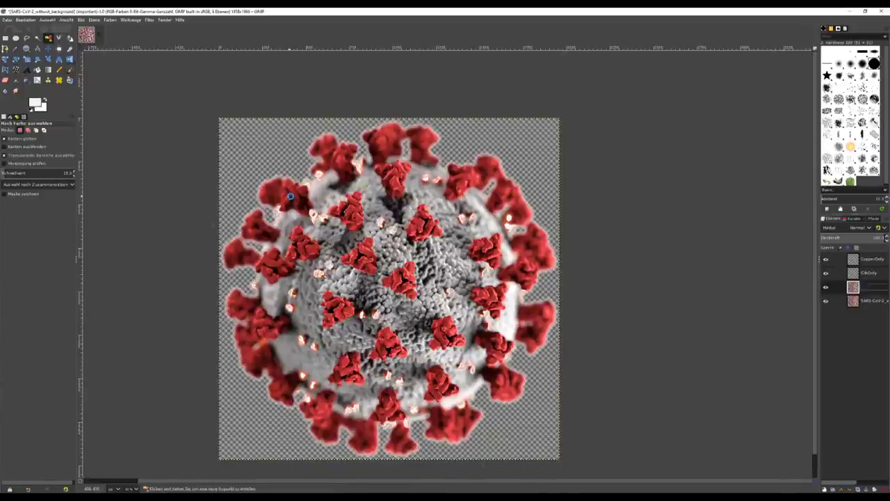
Isolate the red and dark areas in bright red on the third image copy and show it with SilkOnly and CopperOnly
left_click_drag(291, 197, 297, 216)
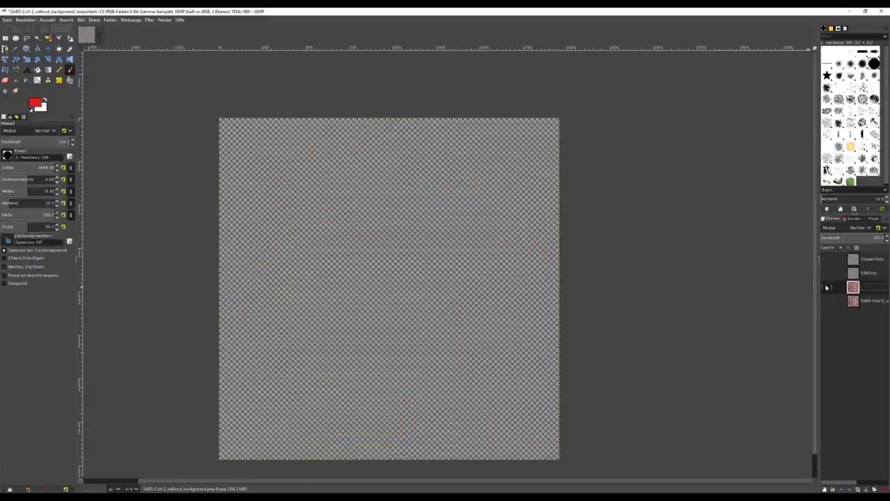
left_click(826, 288)
left_click(826, 273)
left_click(826, 260)
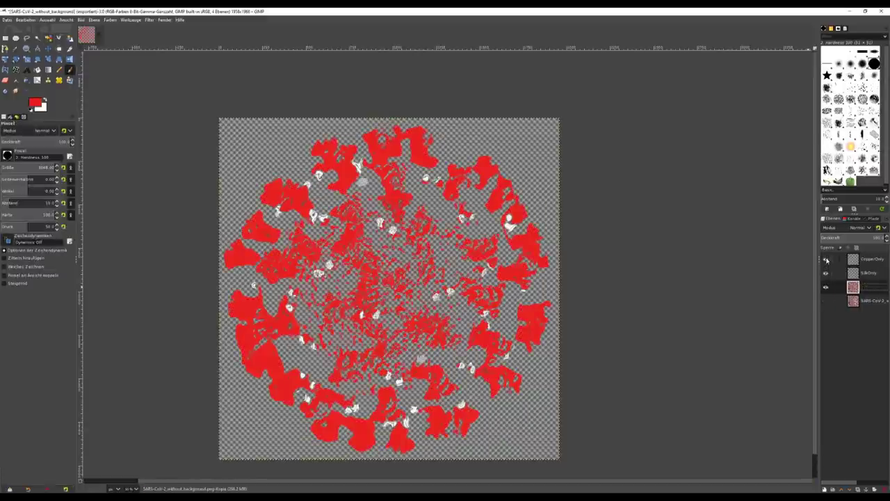
Show the original virus image layer and hide the CopperOnly, SilkOnly and red layers
left_click(826, 300)
left_click(827, 260)
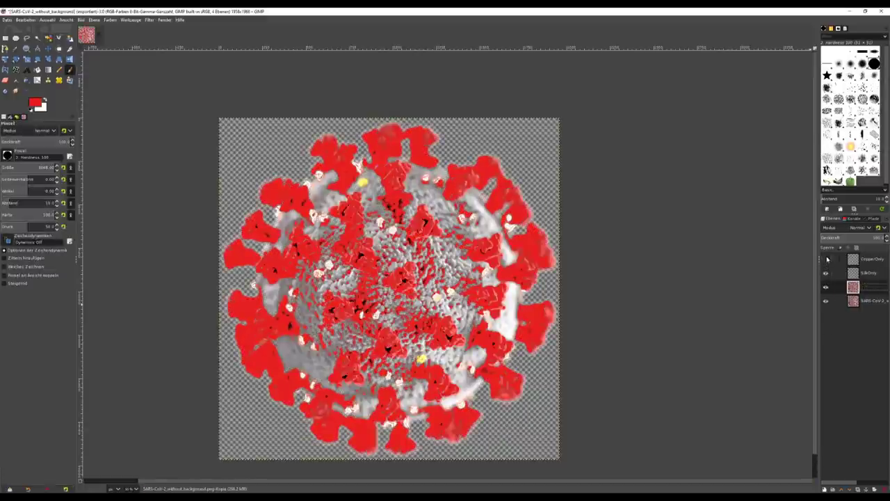
left_click(827, 272)
left_click(827, 287)
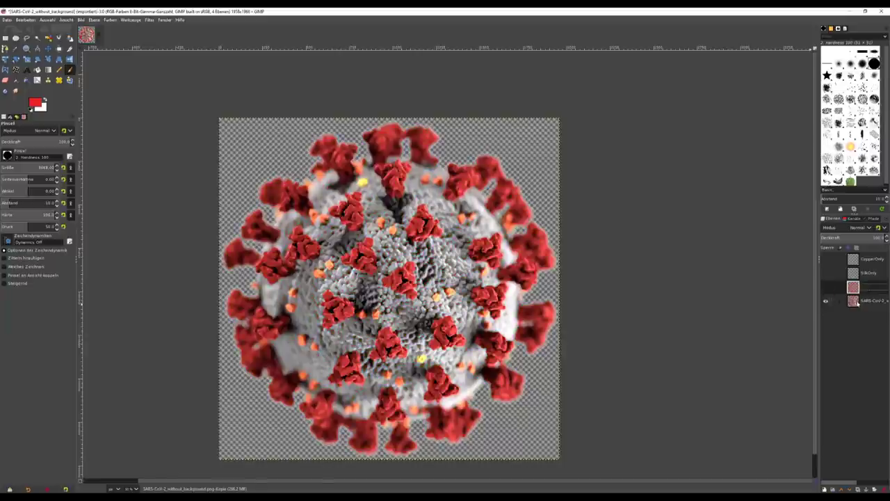
Rename the red layer above the original virus image Mask+Copper
left_click(859, 303)
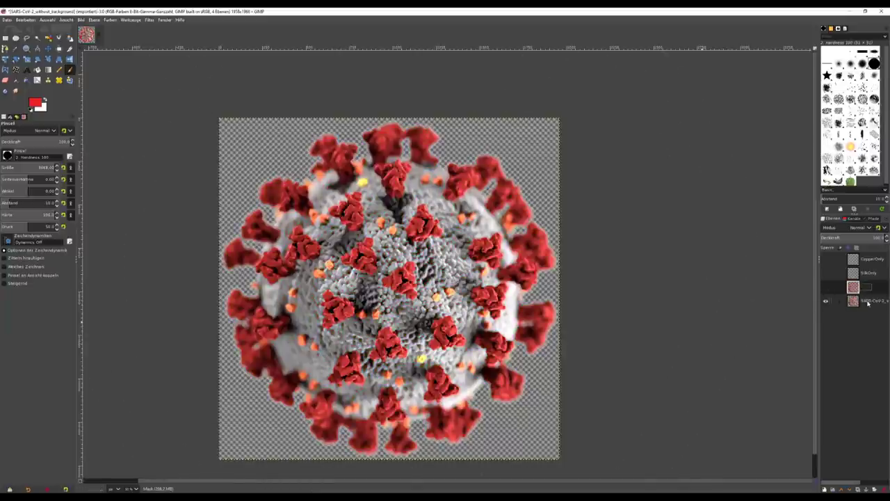
left_click(868, 301)
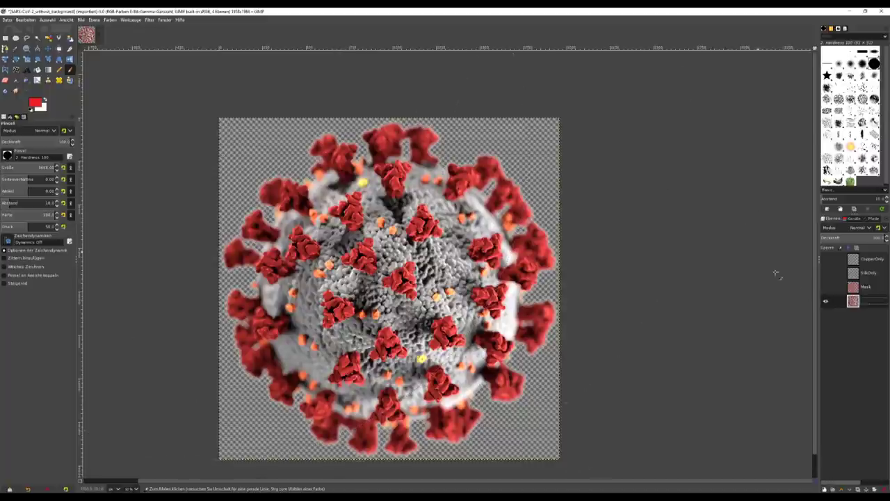
double_click(866, 287)
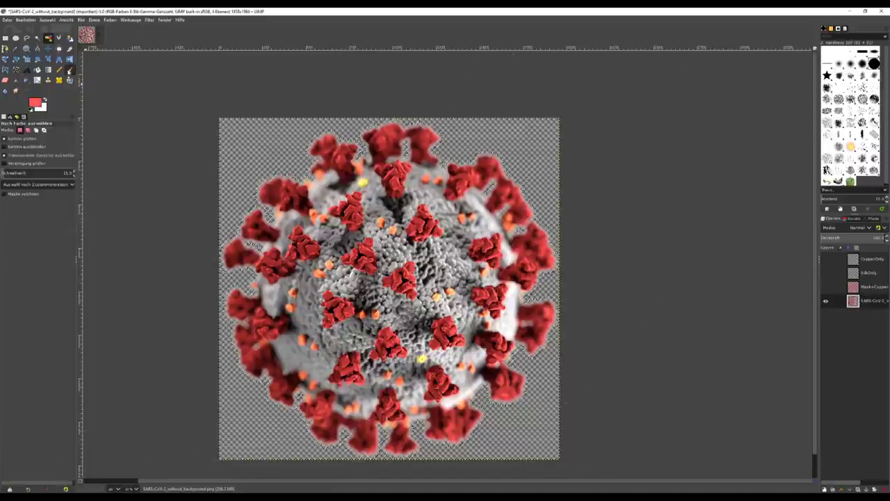
Paint the virus silhouette on the original image layer light red and show the Mask+Copper, SilkOnly and CopperOnly layers
left_click(69, 69)
left_click(417, 300)
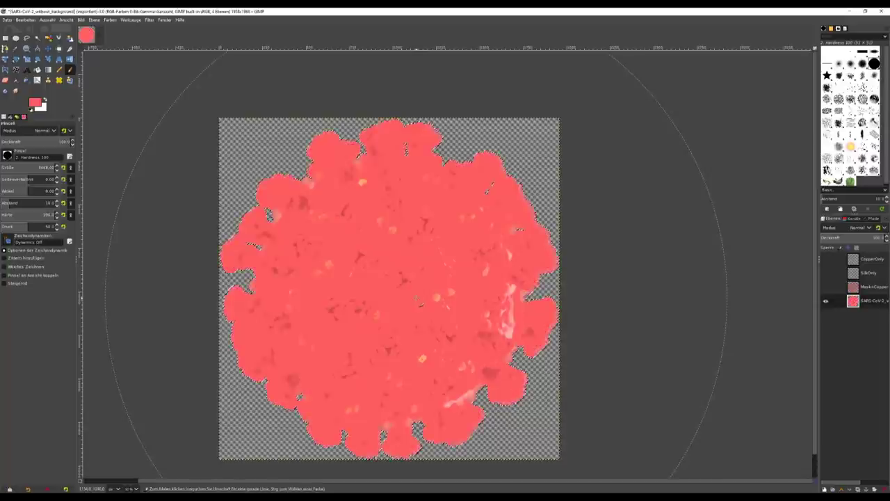
left_click(432, 288)
left_click_drag(436, 294, 437, 293)
left_click(826, 288)
left_click(826, 287)
left_click(826, 274)
left_click(826, 259)
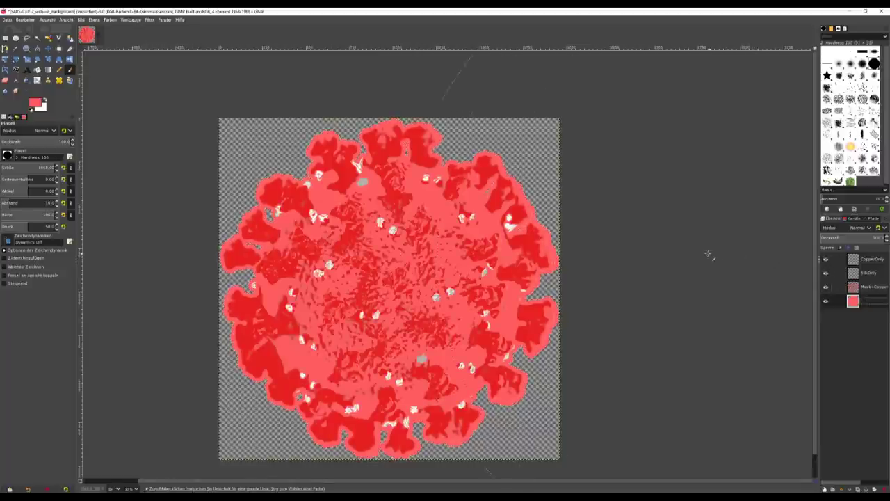
Create a transparent layer named BG and move it below the SARS-CoV-2 image layer
left_click(825, 489)
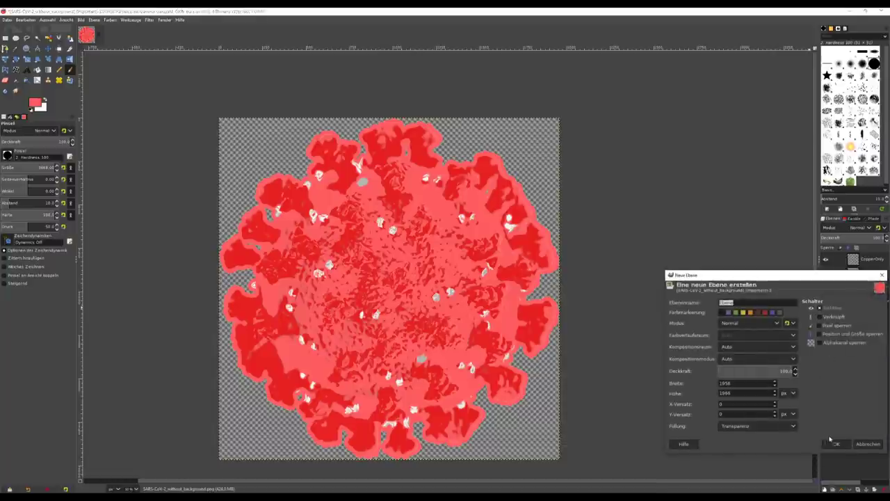
type("BG")
key("Return")
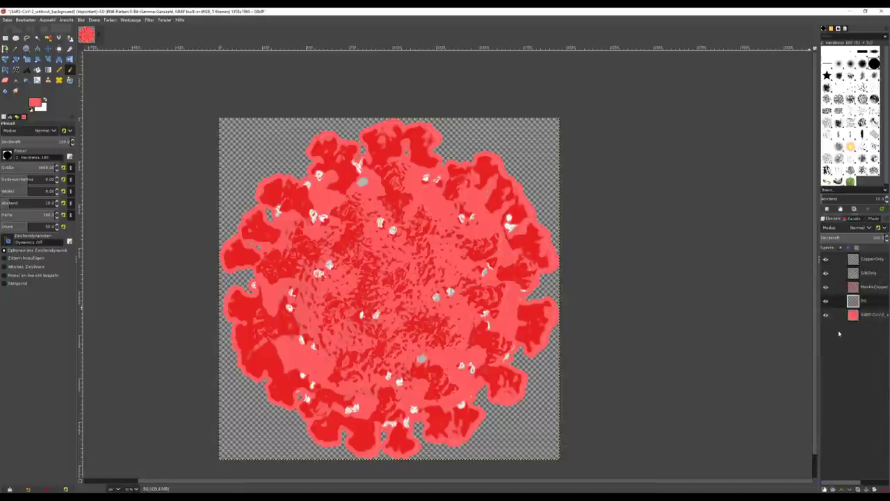
left_click_drag(855, 302, 860, 335)
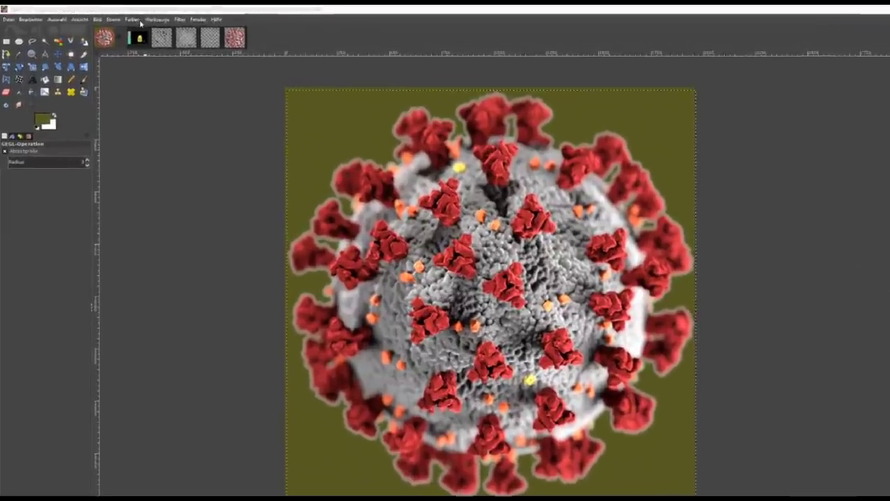
Try the Posterize filter on the Original layer with a reduced number of levels
left_click(109, 20)
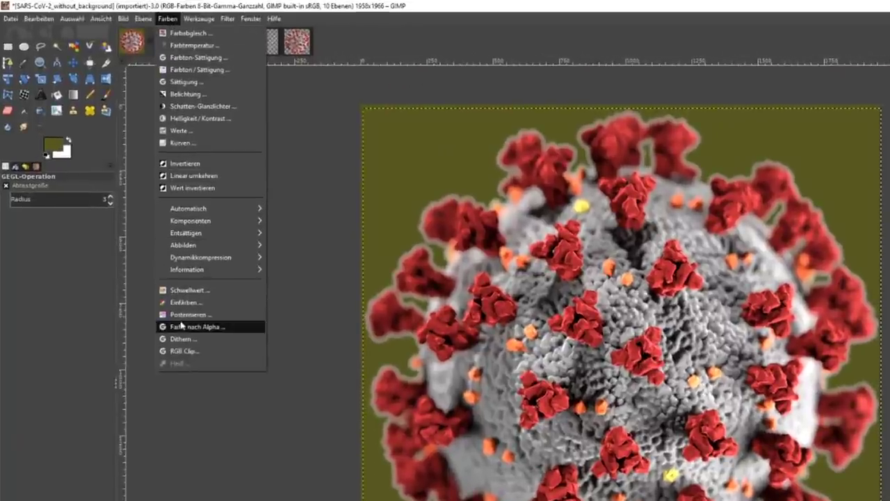
left_click(195, 316)
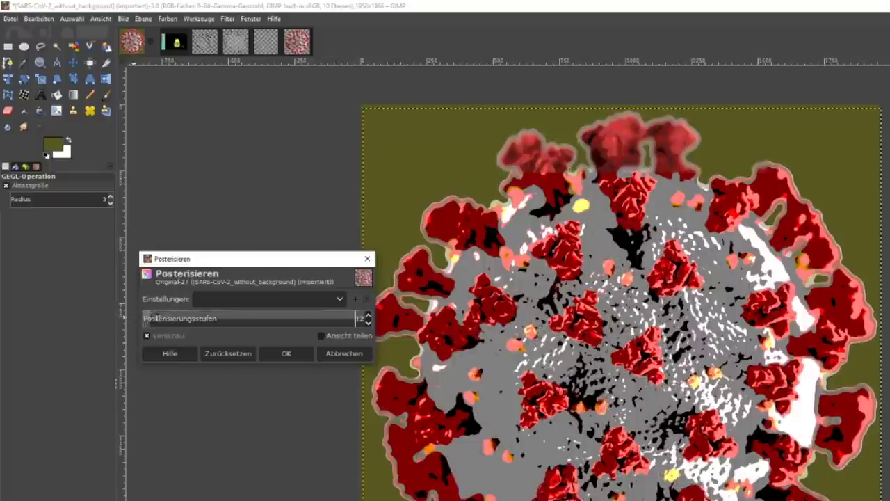
left_click_drag(156, 318, 112, 321)
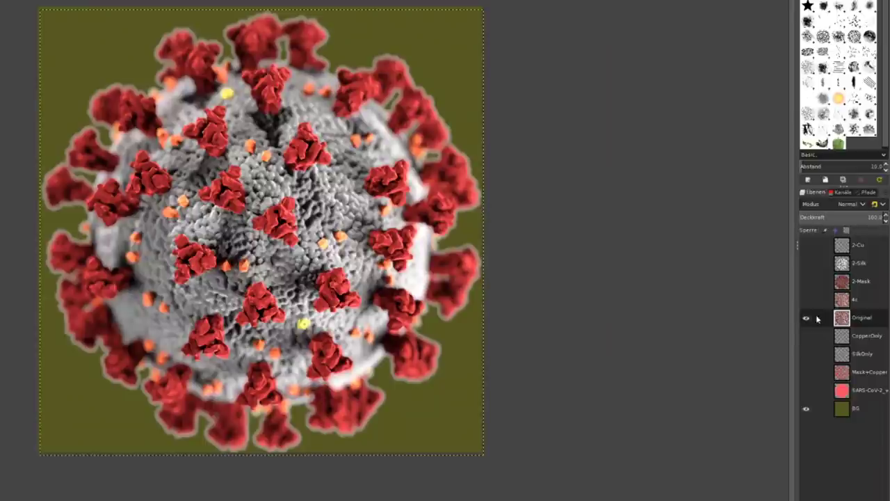
Compare the 4c layer with the Original layer and leave both hidden
left_click(807, 300)
left_click(806, 317)
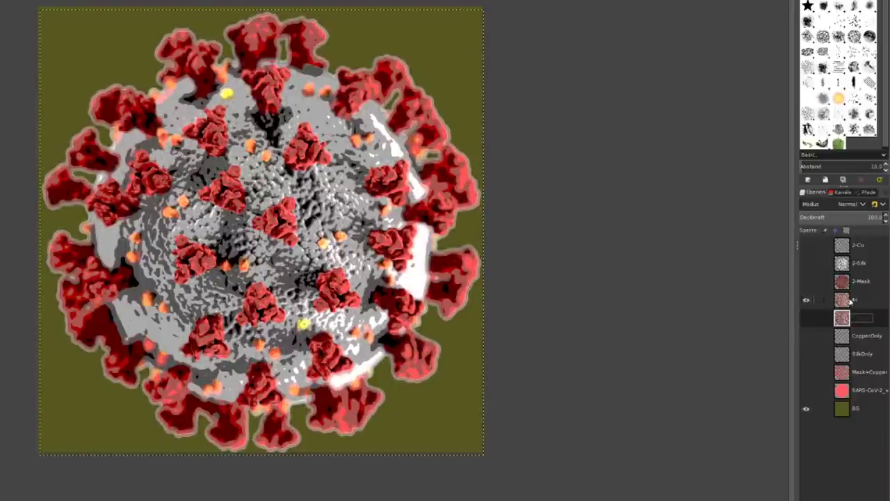
left_click(806, 318)
left_click(806, 300)
left_click(807, 318)
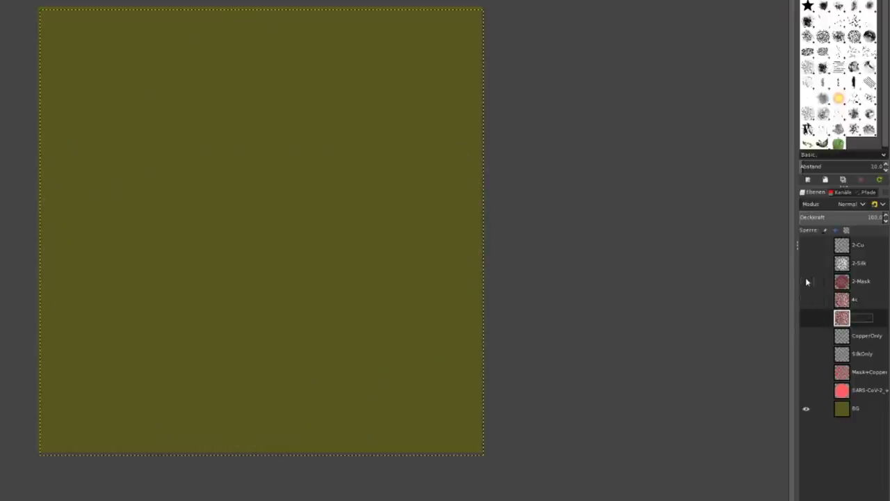
Show the 2-Mask, 2-Silk and 2-Cu layers over the BG layer
left_click(806, 280)
left_click(806, 263)
left_click(806, 245)
Toggle the 2-Mask layer's visibility to examine which areas it contributes to the artwork
left_click(807, 281)
left_click(808, 281)
left_click(809, 280)
left_click(808, 281)
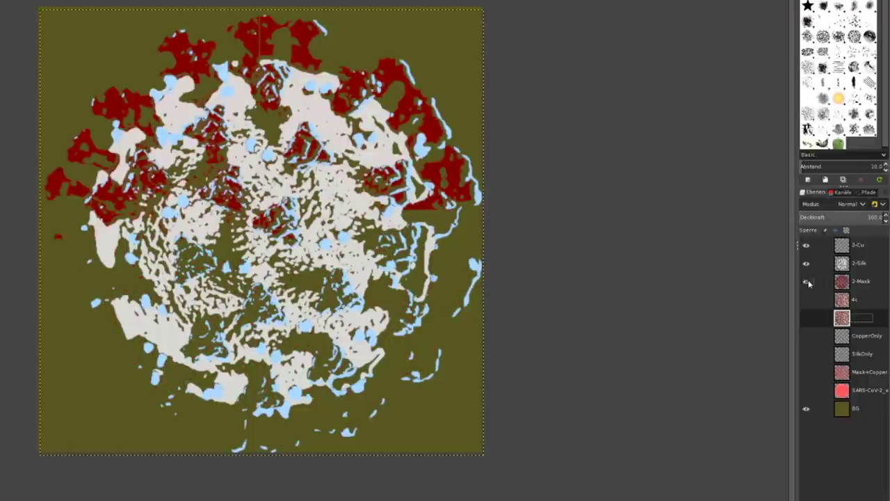
left_click(807, 281)
left_click(807, 281)
left_click(807, 281)
left_click(807, 282)
left_click(808, 281)
left_click(807, 281)
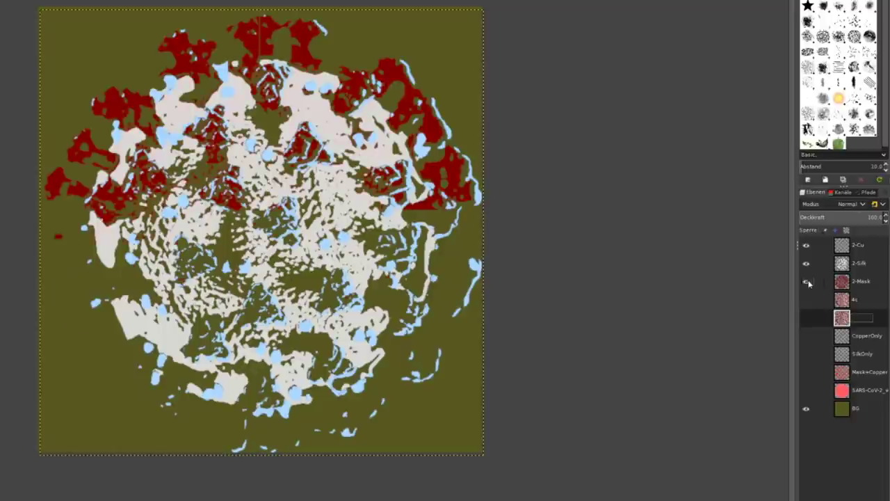
left_click(808, 282)
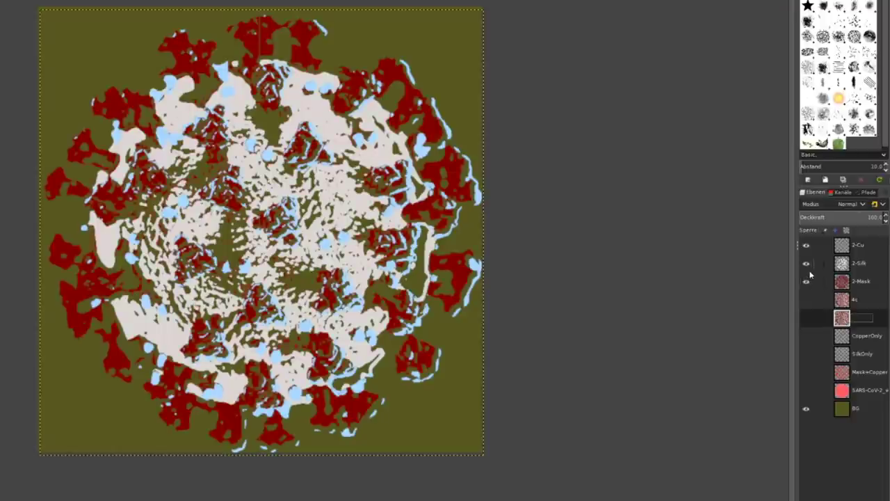
Toggle the 2-Silk layer's visibility to examine the silkscreen areas, leaving the layer hidden
left_click(810, 269)
left_click(810, 268)
left_click(810, 269)
left_click(810, 269)
left_click(810, 269)
left_click(810, 268)
left_click(810, 269)
left_click(810, 269)
left_click(810, 268)
left_click(809, 268)
left_click(810, 268)
left_click(810, 268)
left_click(810, 269)
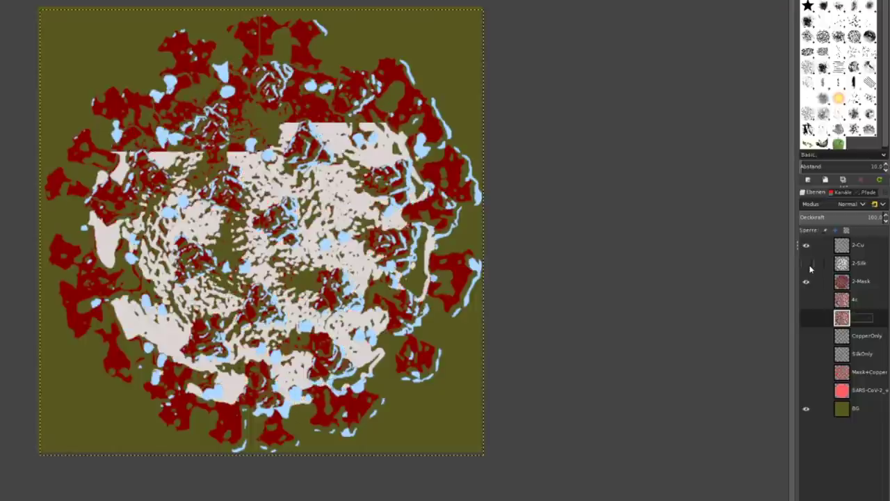
left_click(810, 269)
left_click(809, 268)
left_click(810, 268)
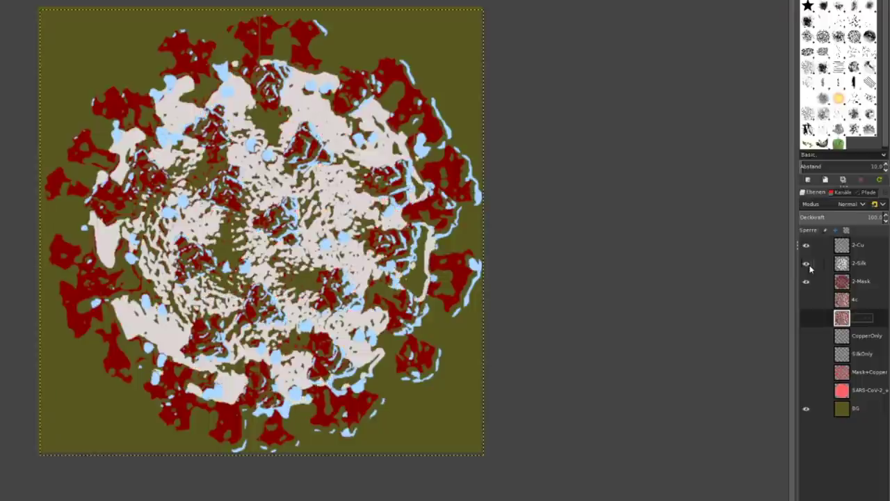
left_click(810, 268)
left_click(810, 268)
left_click(810, 268)
left_click(809, 268)
Toggle the 2-Cu layer over 2-Mask to examine the copper details, and show 2-Silk again
left_click(807, 245)
left_click(807, 245)
left_click(807, 245)
left_click(807, 246)
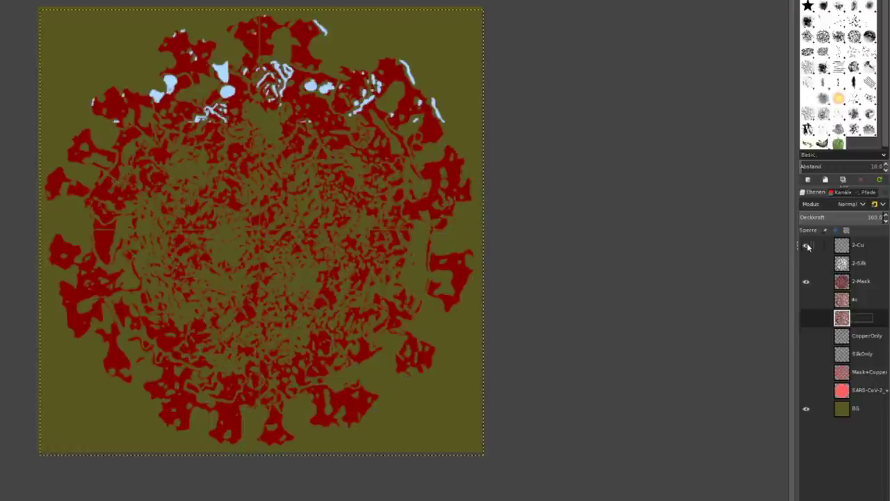
left_click(807, 246)
left_click(807, 245)
left_click(807, 264)
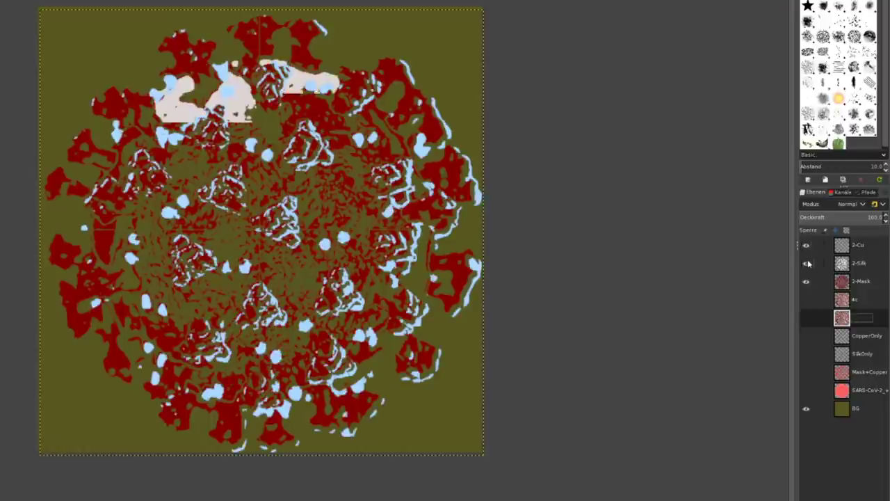
Toggle the 2-Cu layer with 2-Silk and 2-Mask visible to compare the artwork with and without copper
left_click(807, 246)
left_click(807, 246)
left_click(807, 245)
left_click(807, 245)
left_click(807, 245)
left_click(807, 245)
left_click(807, 246)
left_click(807, 246)
left_click(807, 245)
left_click(807, 246)
left_click(807, 246)
left_click(807, 245)
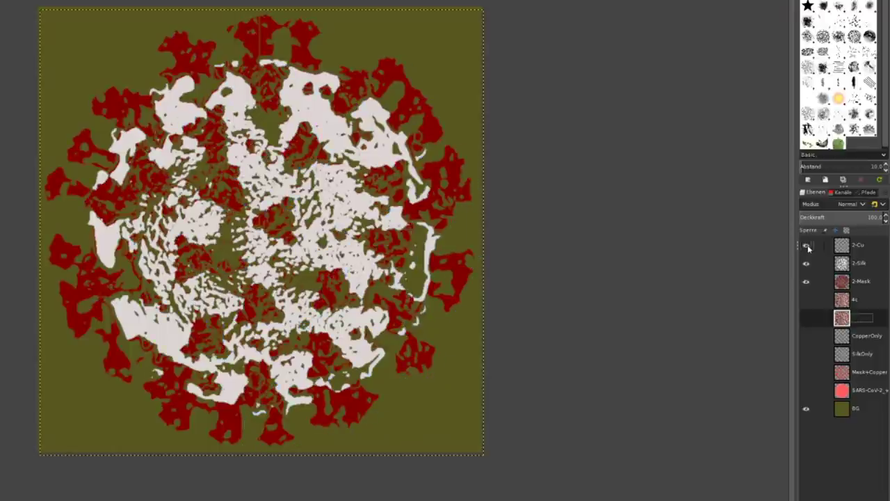
left_click(807, 246)
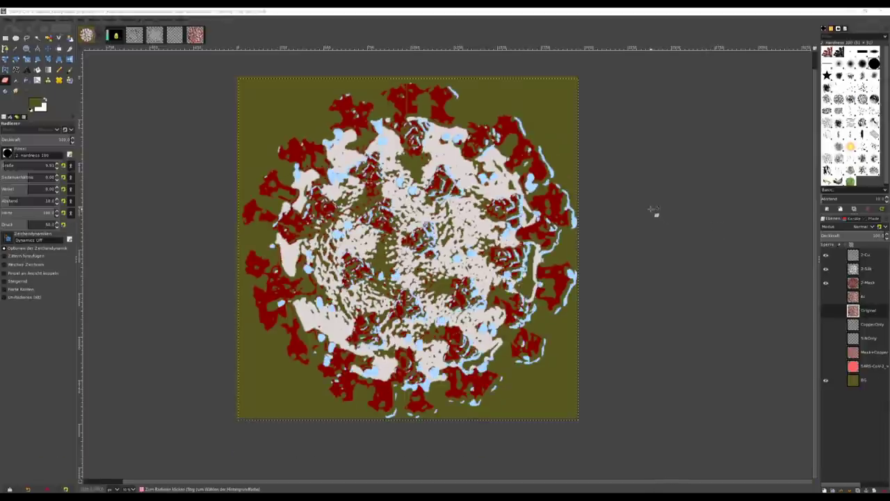
Invert the colours of the 2-Silk and 2-Cu layers
left_click(865, 265)
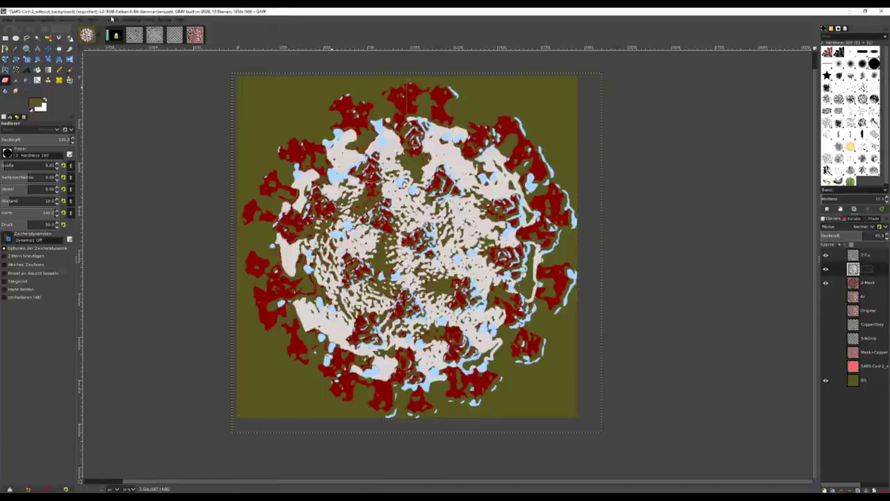
left_click(91, 20)
left_click(86, 20)
left_click(87, 20)
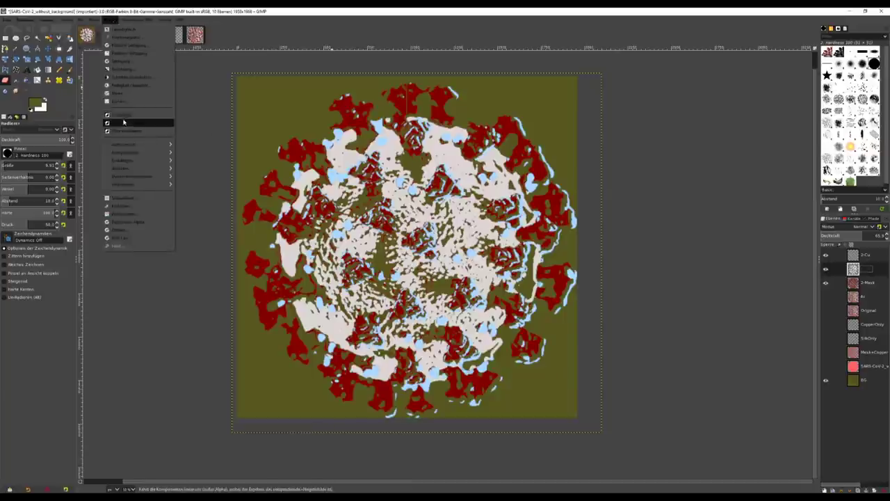
left_click(173, 122)
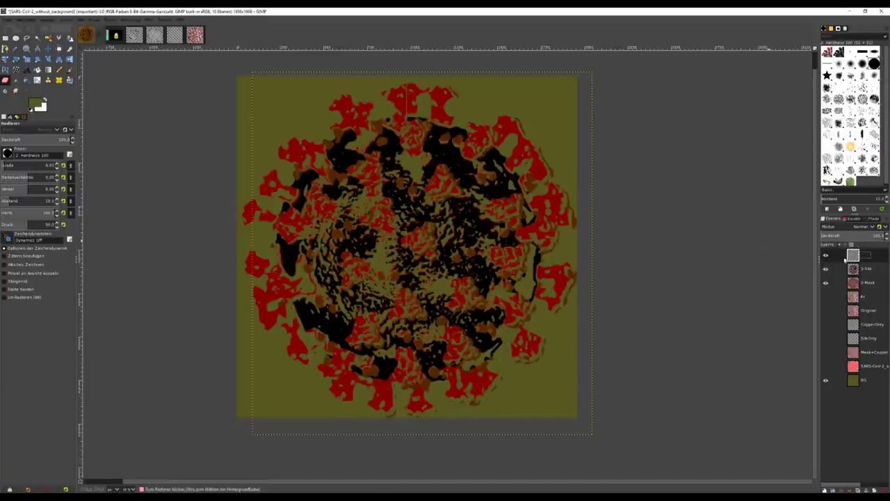
Fill the BG layer with white
left_click(866, 382)
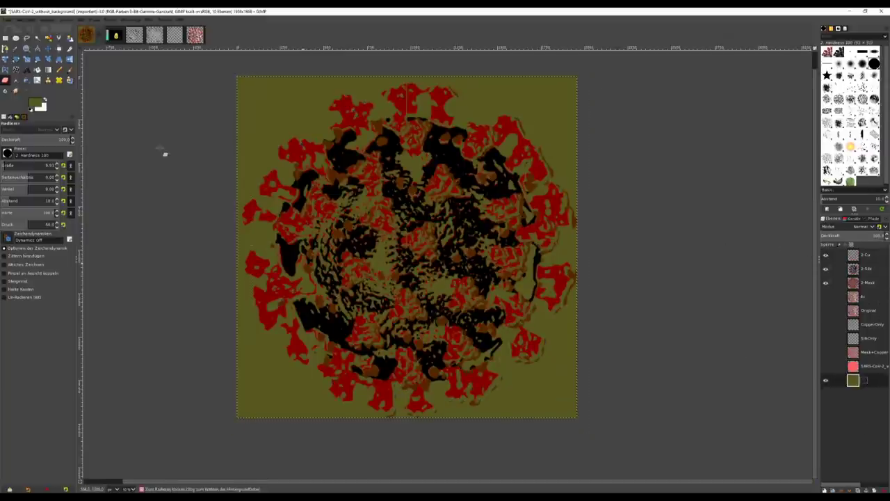
left_click(45, 100)
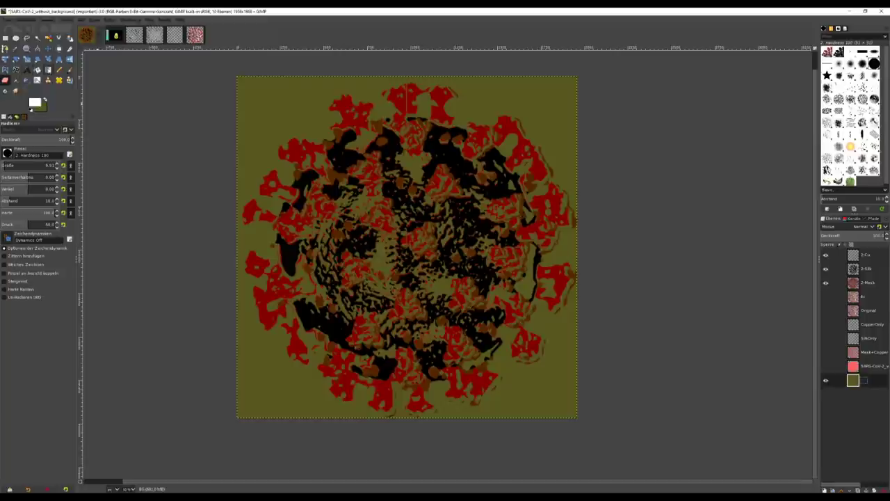
left_click(38, 69)
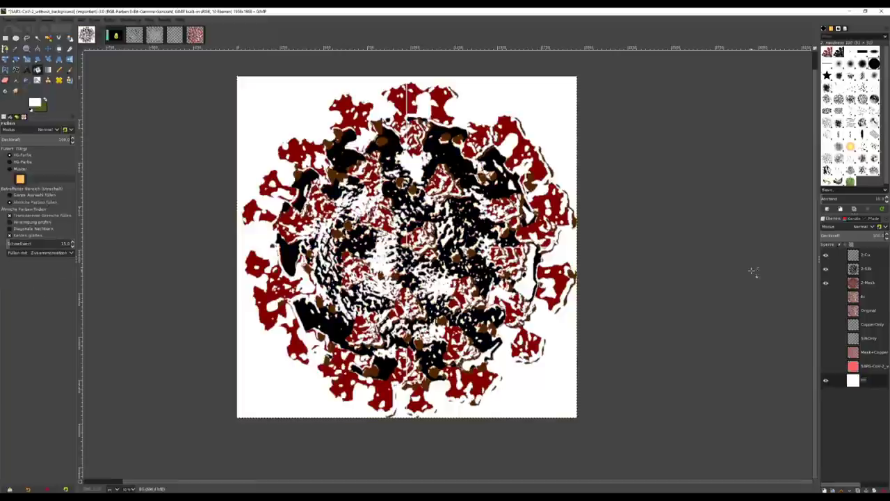
Hide the 2-Silk and 2-Mask layers and export the copper artwork as 02-copper.png to the kicad-art folder
left_click(827, 268)
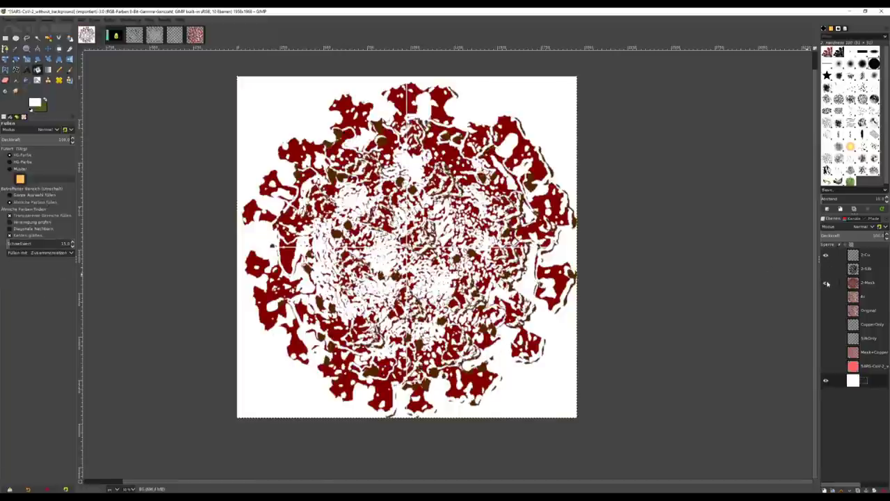
left_click(827, 282)
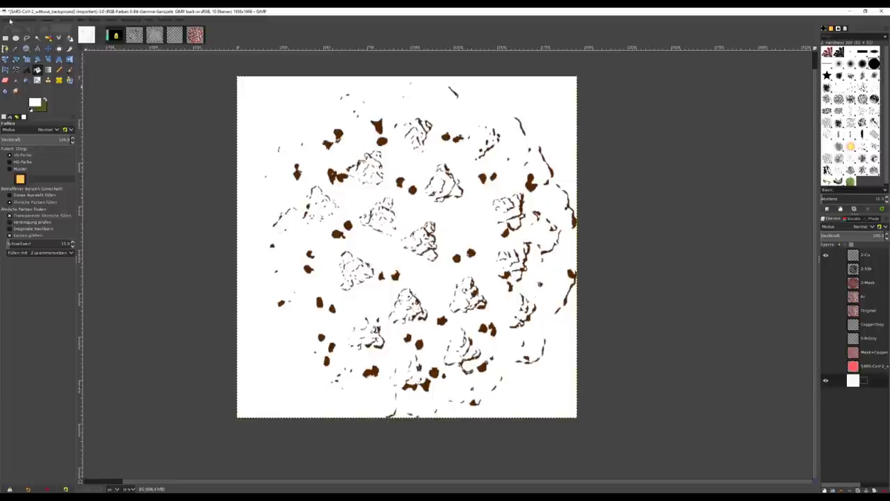
left_click(10, 20)
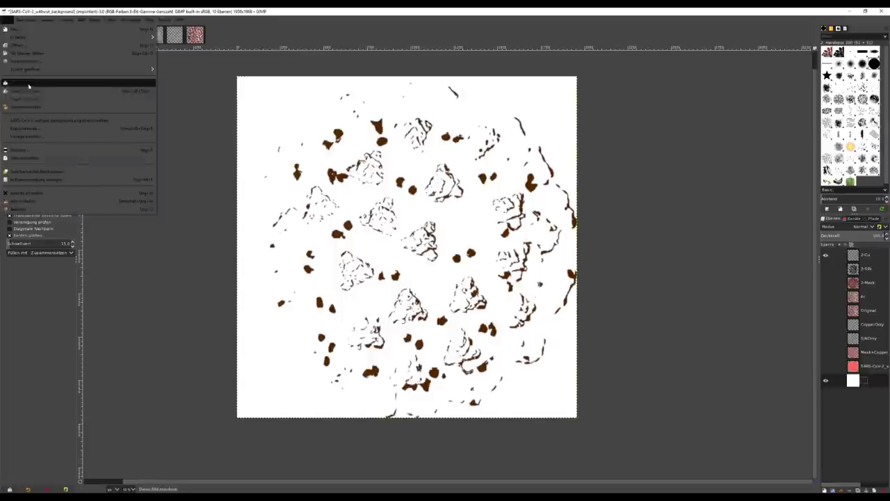
left_click(43, 130)
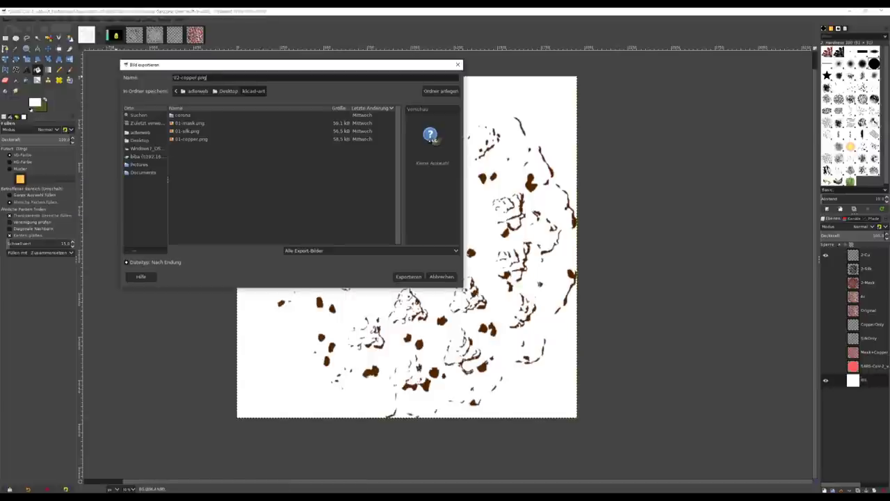
key("Return")
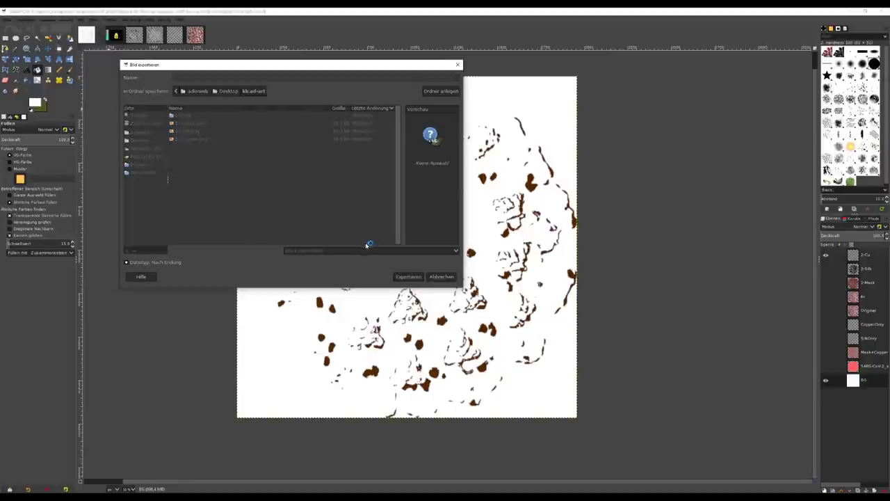
left_click(462, 325)
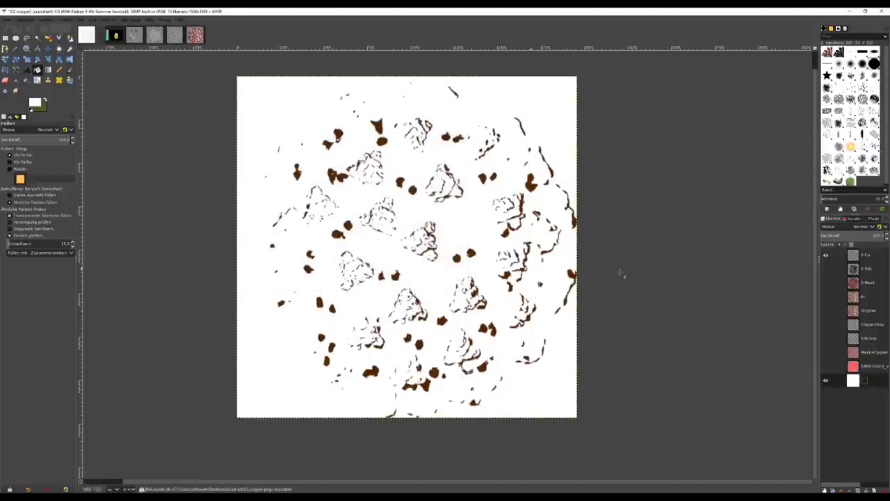
Export the 2-Mask layer alone on the white background as 02-mask.png, and the 2-Silk layer alone as 03-silk.png
left_click(826, 255)
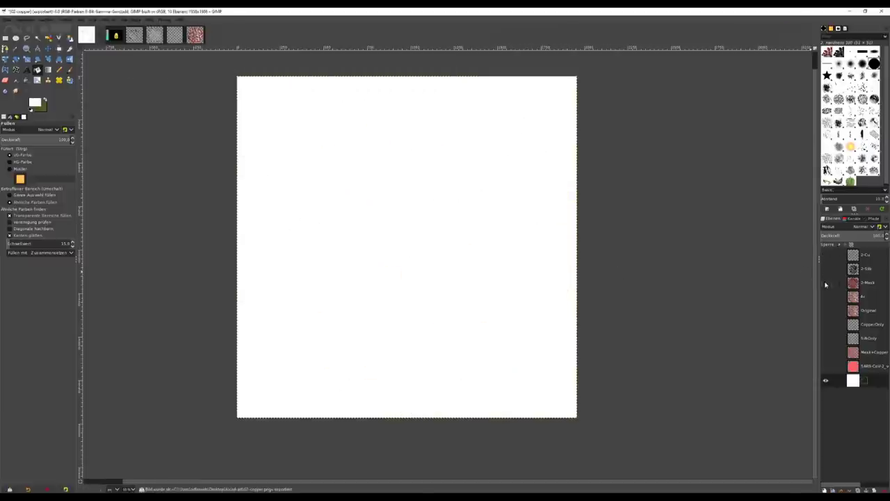
left_click(827, 283)
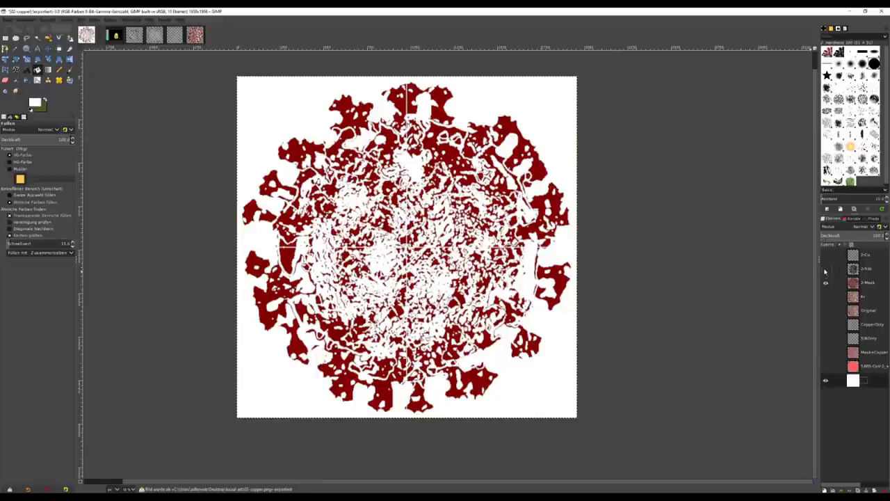
left_click(827, 269)
left_click(826, 269)
left_click(826, 269)
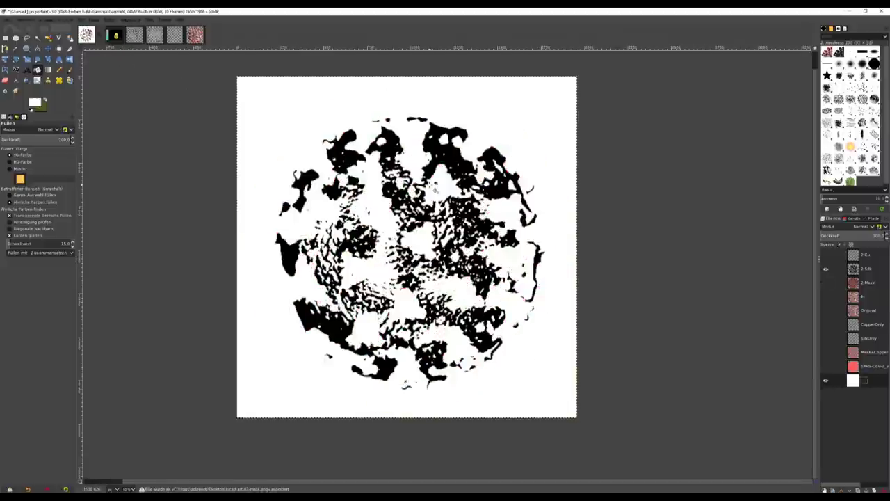
key("ctrl+shift+e")
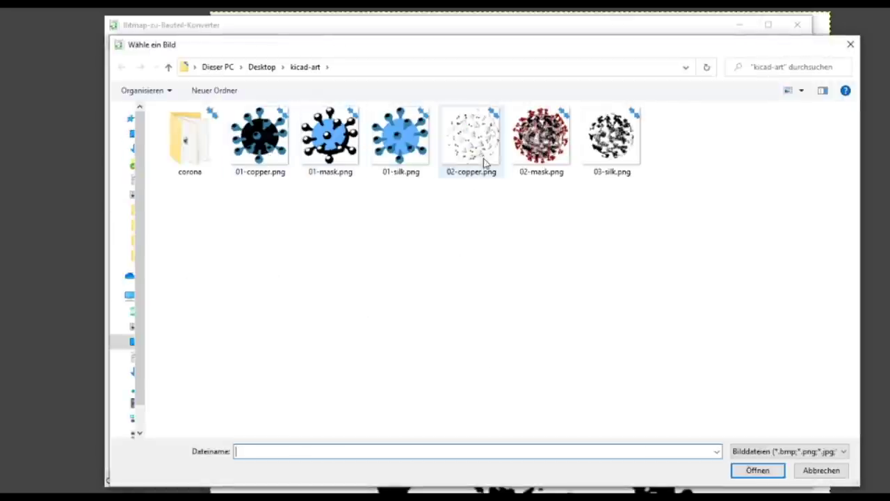
Switch to KiCad's Bitmap-zu-Bauteil-Konverter and load 02-copper.png with a black/white threshold of 61 and Eco1 as the board layer
double_click(480, 149)
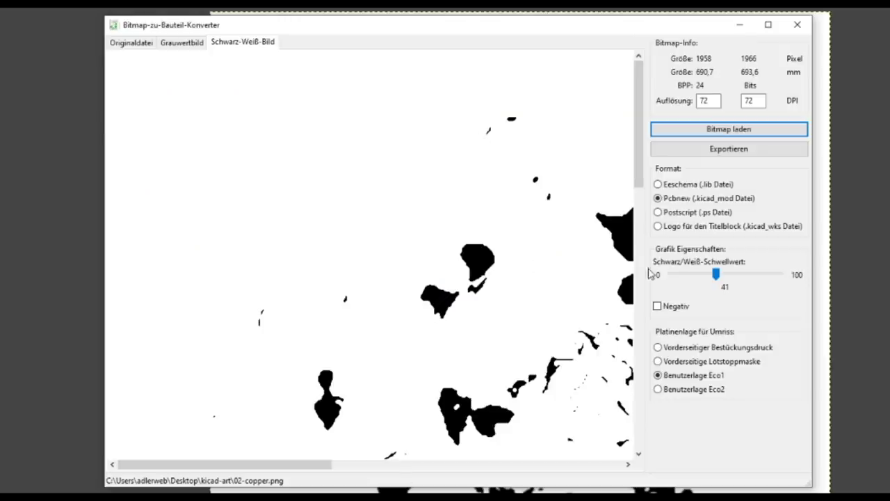
left_click(679, 379)
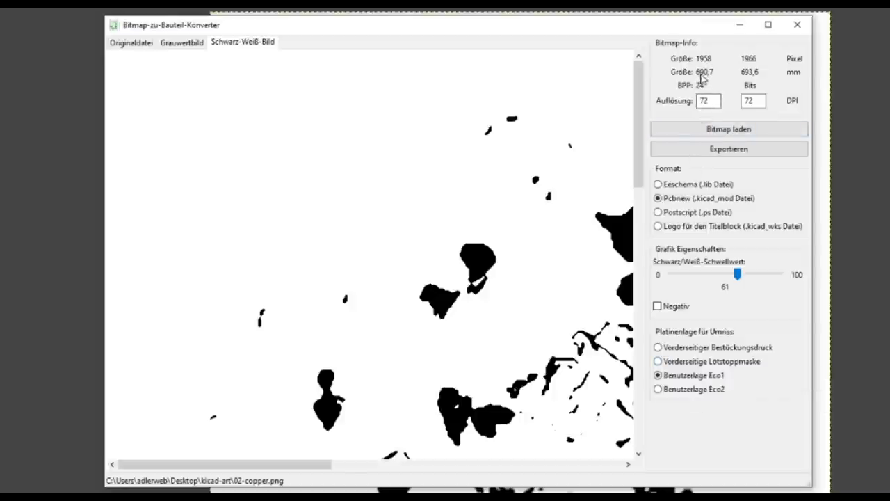
Scale the copper bitmap by setting its resolution to 3500 DPI in both directions and refining it to 3600 DPI
double_click(706, 101)
type("3500")
key("Tab")
type("3500")
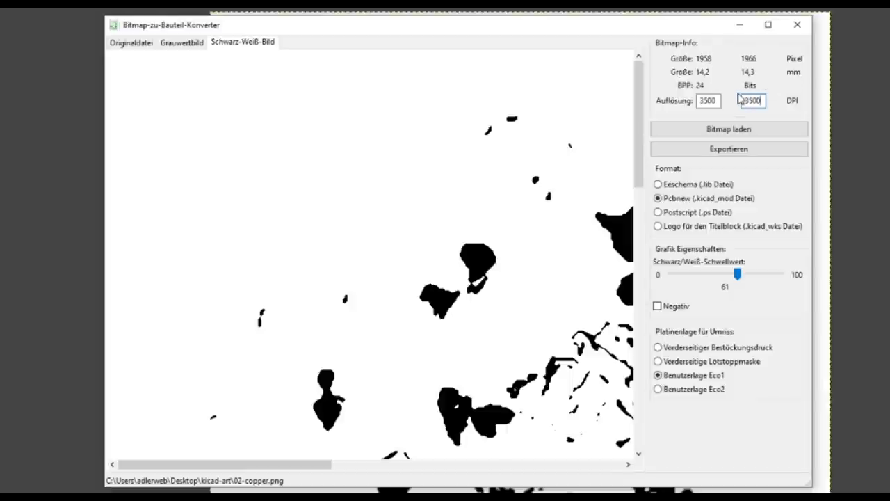
left_click(705, 101)
left_click(750, 101)
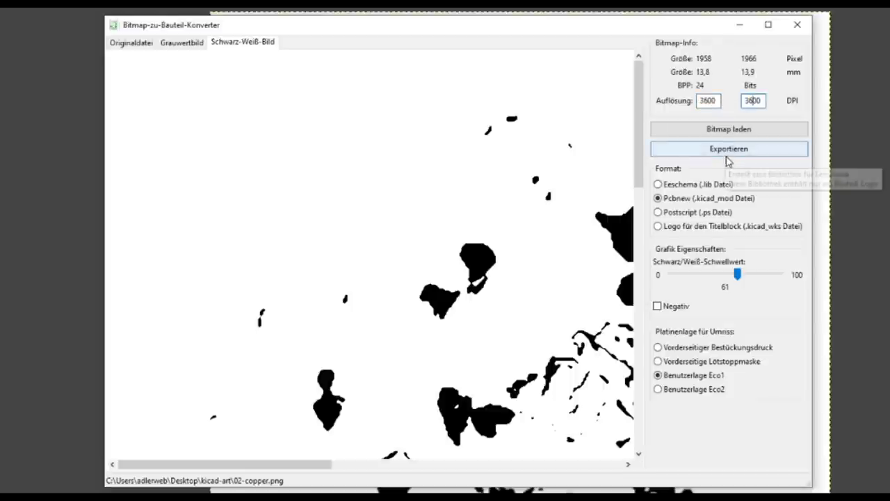
Load 02-mask.png into the converter and set its black/white threshold to 82
left_click(717, 132)
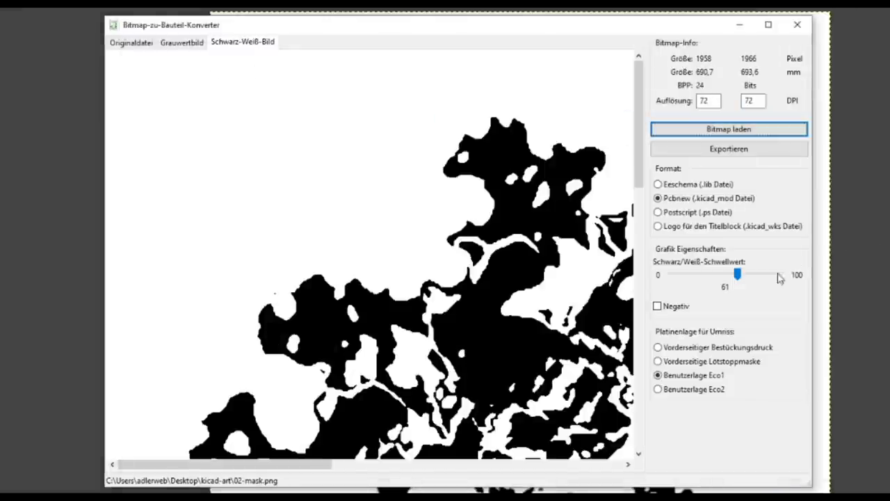
left_click(741, 275)
left_click_drag(796, 279, 761, 275)
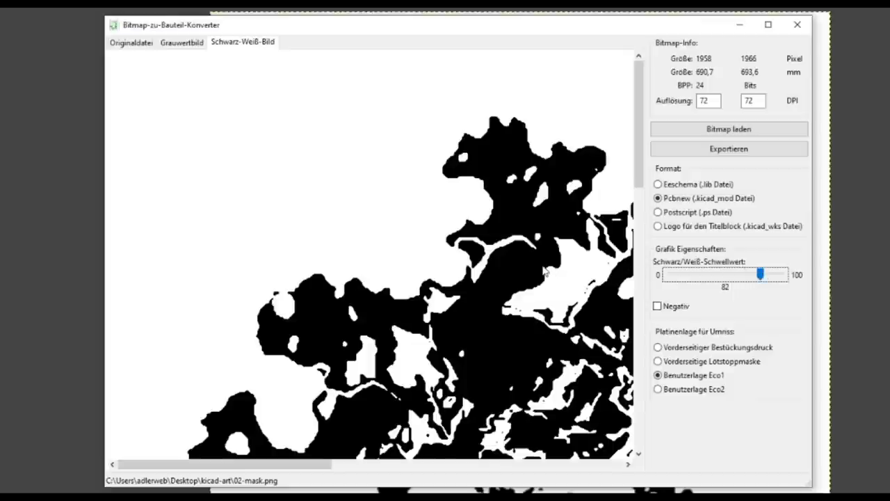
Compare the mask preview with and without the Negativ option, leave the option enabled and inspect the inverted artwork
scroll(540, 325, "down", 10)
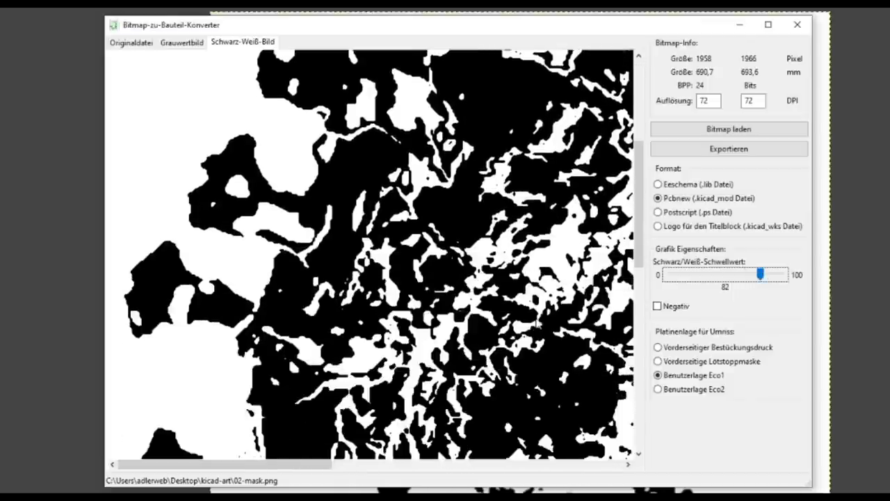
left_click(665, 307)
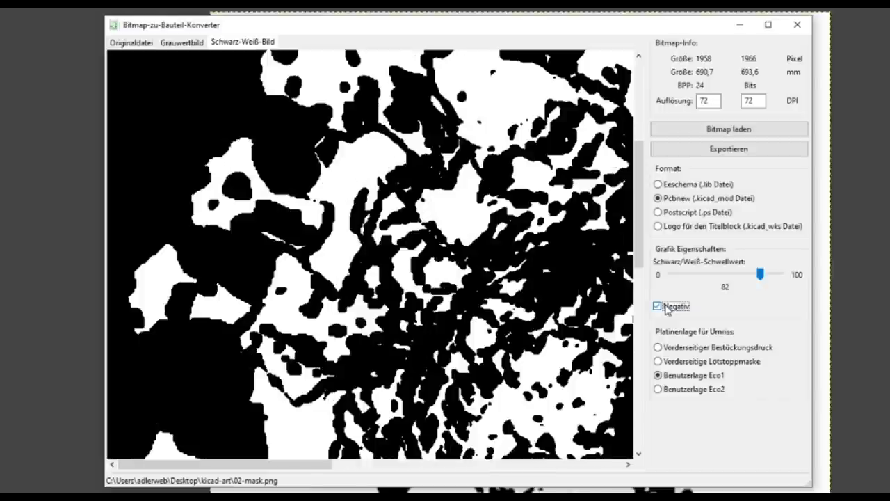
left_click(666, 308)
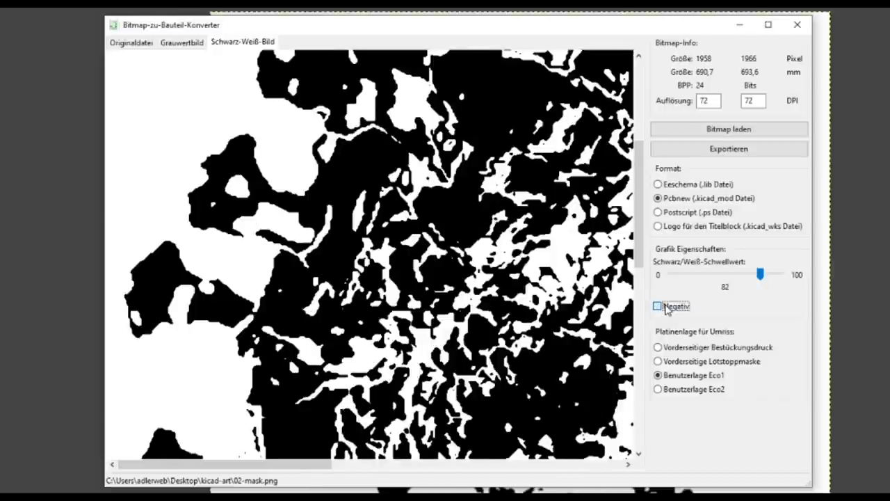
left_click(666, 308)
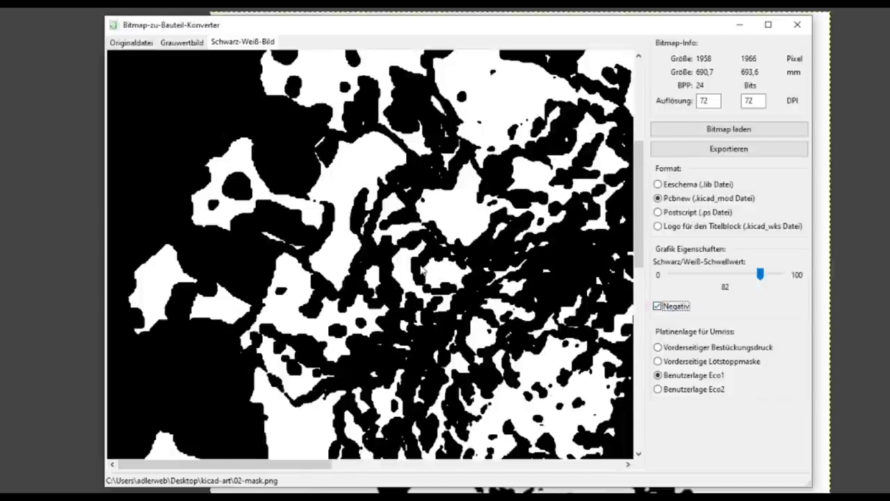
scroll(424, 271, "up", 5)
scroll(421, 268, "up", 3)
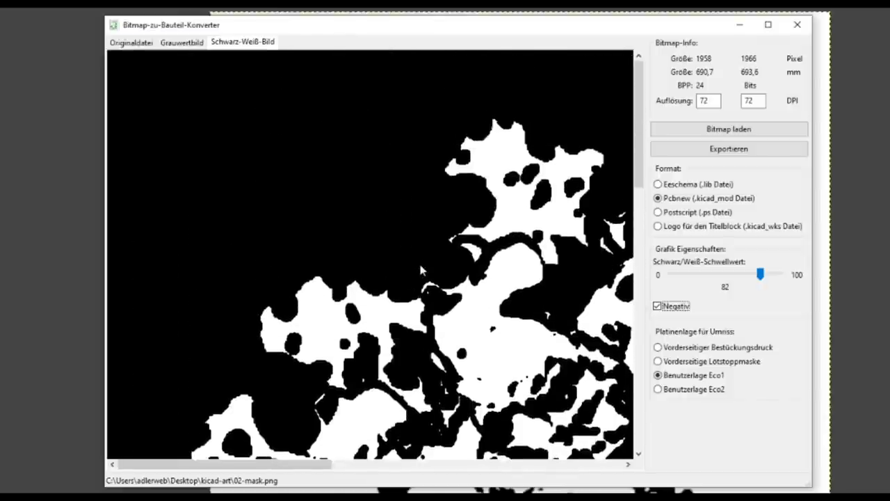